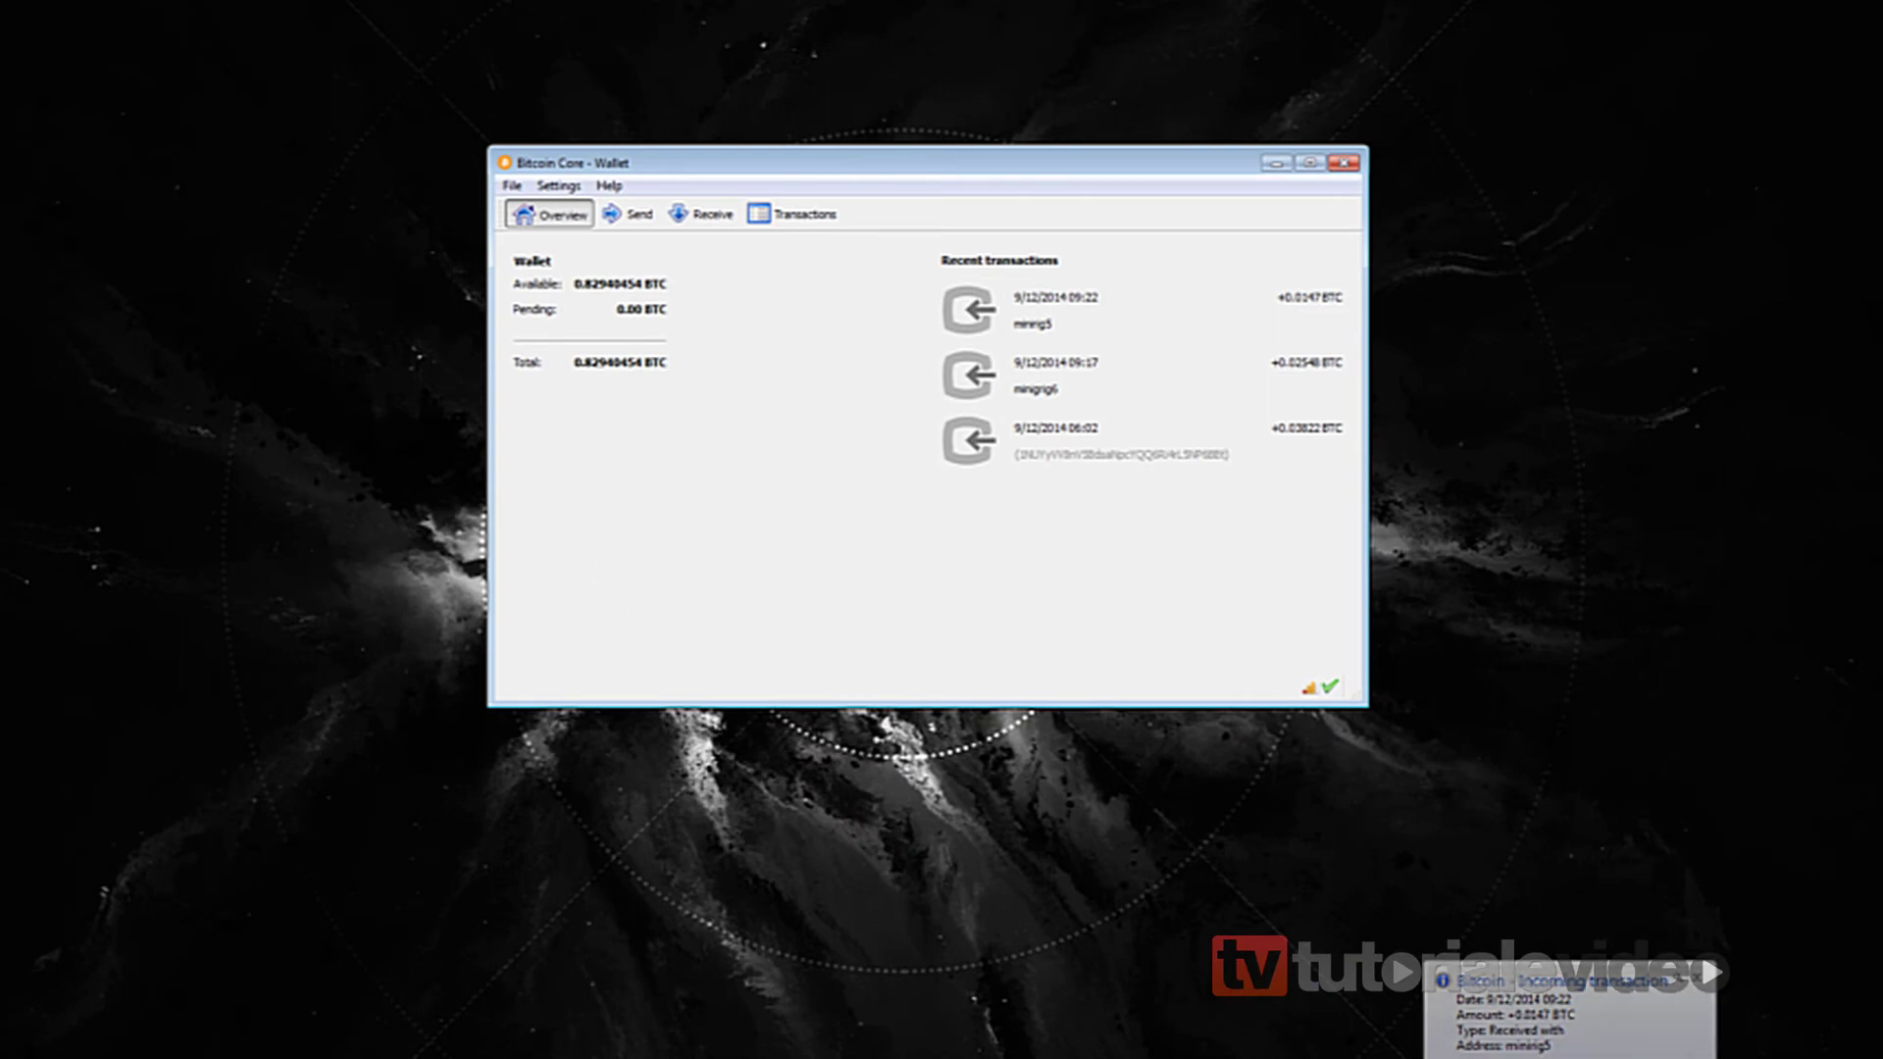
Bring up the VM and move the host wallet to the left, narrower and taller.
mouse_move(549, 1050)
click(580, 1010)
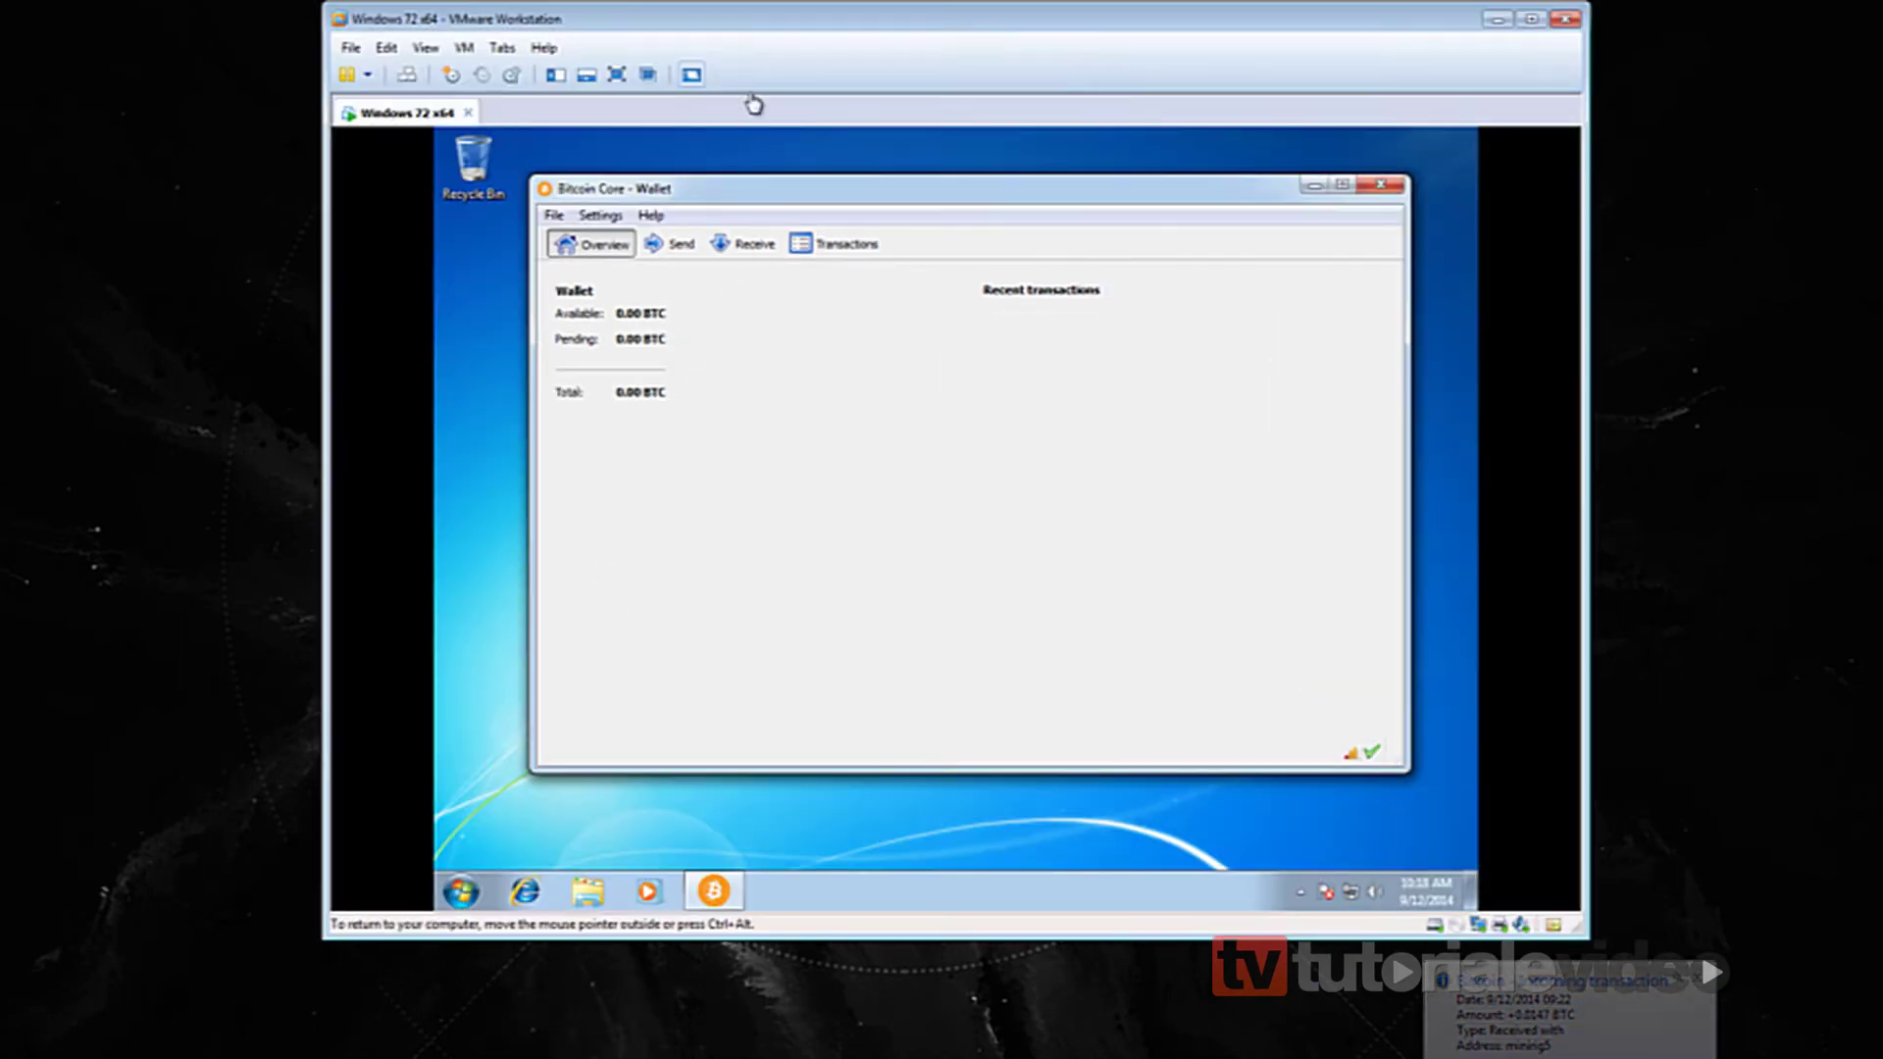
drag(784, 27, 1192, 65)
drag(699, 161, 217, 179)
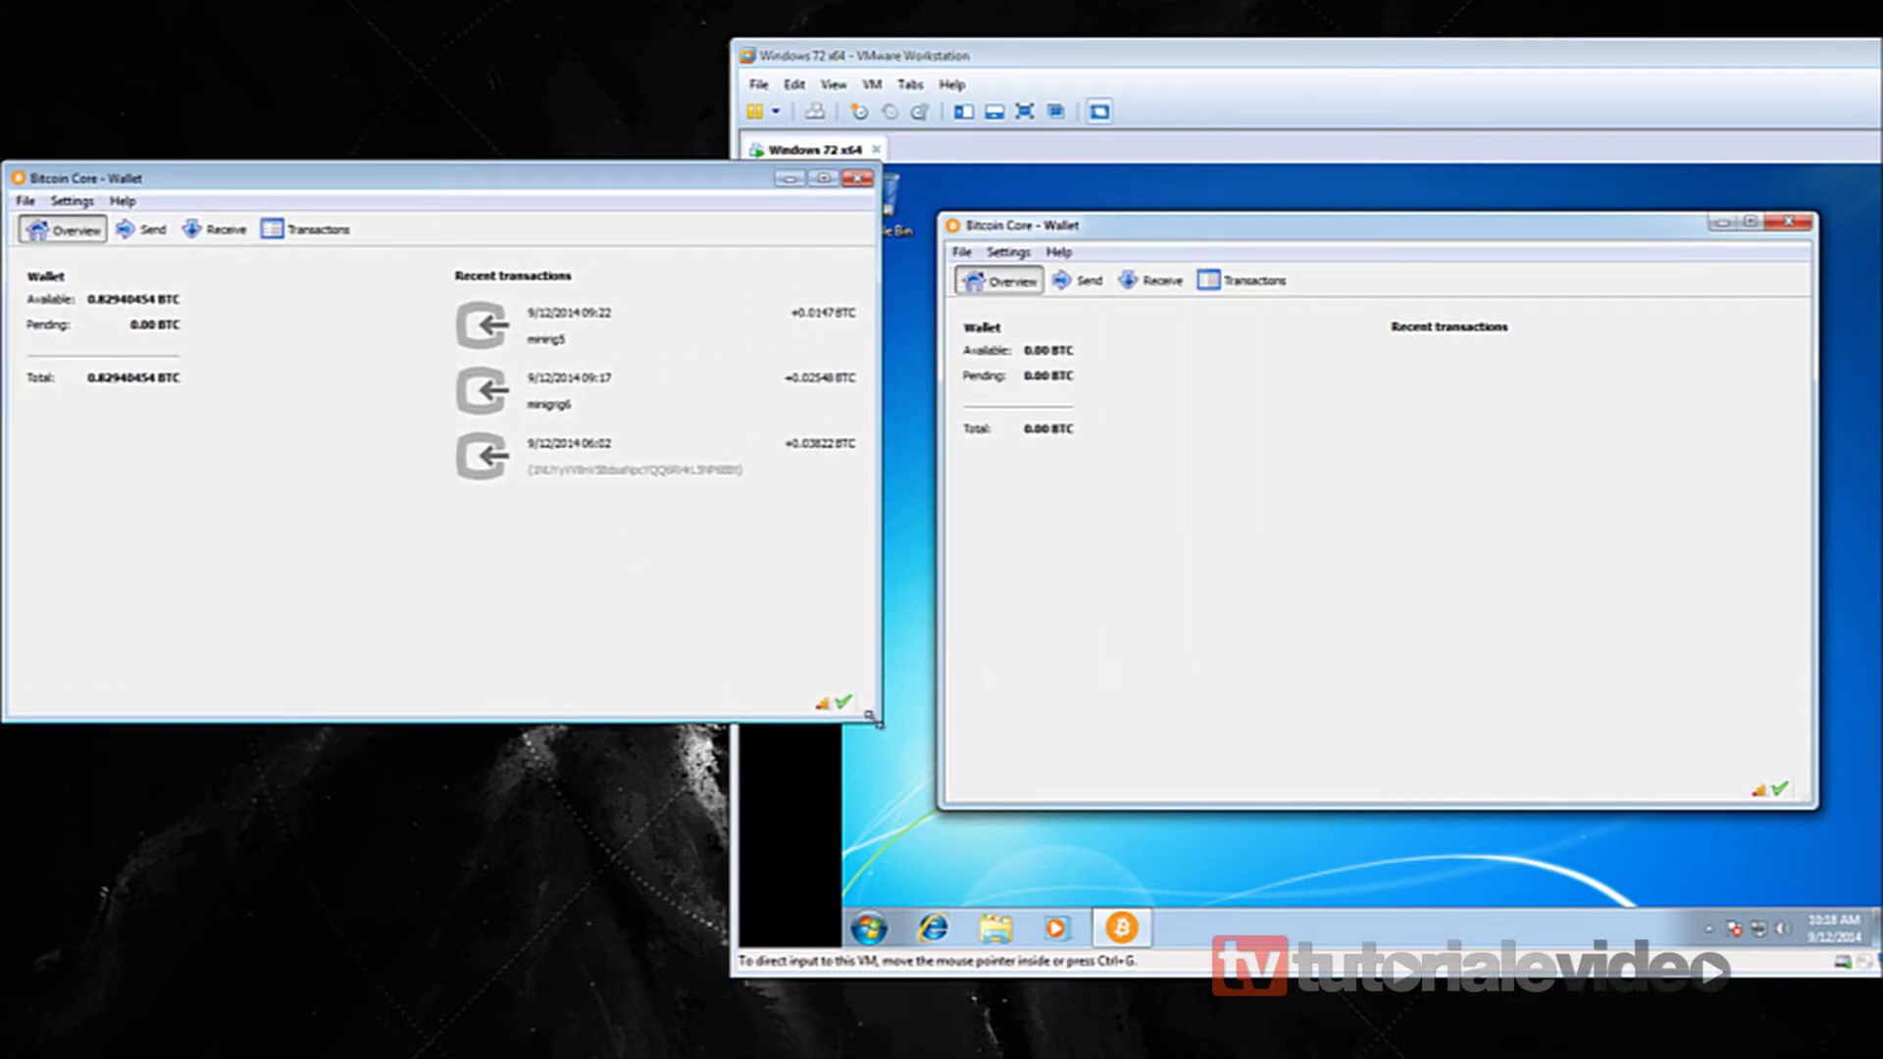
drag(888, 721, 688, 922)
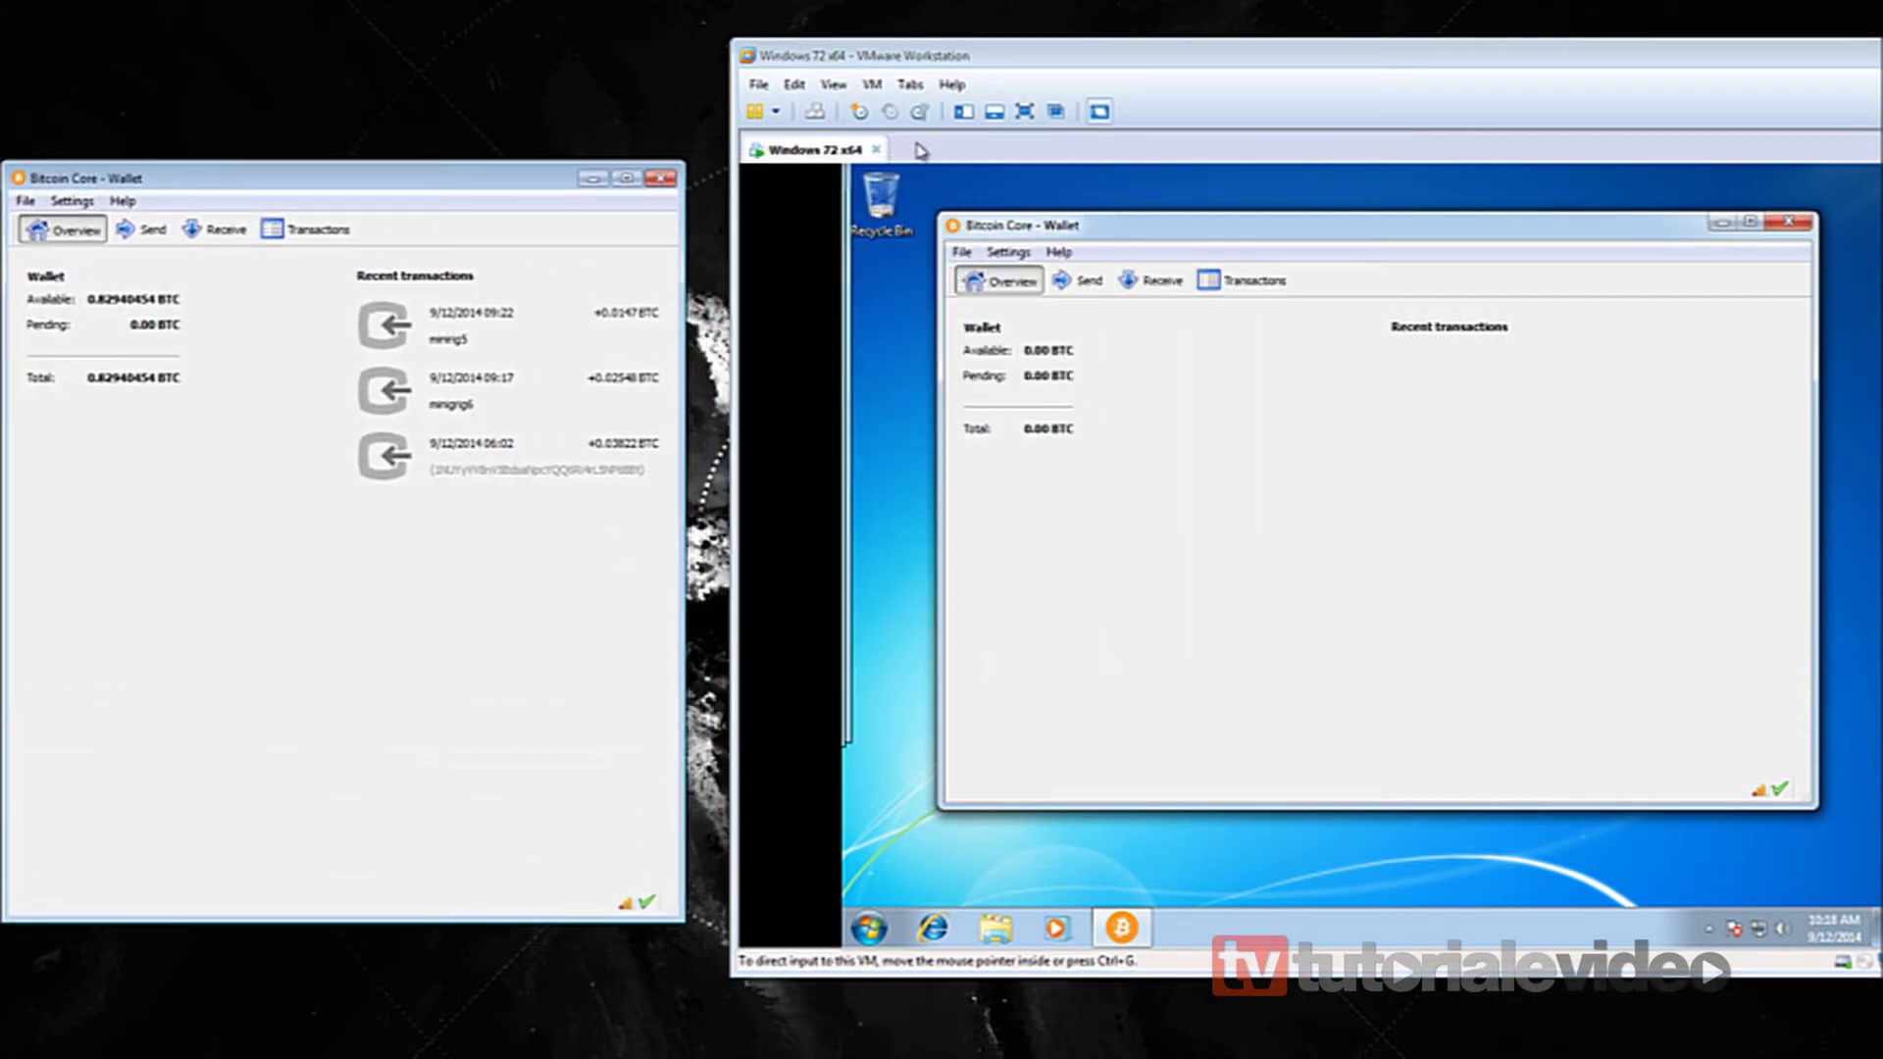
Line up the VM wallet window and open its Receive payment-request form.
click(928, 68)
drag(928, 69, 887, 49)
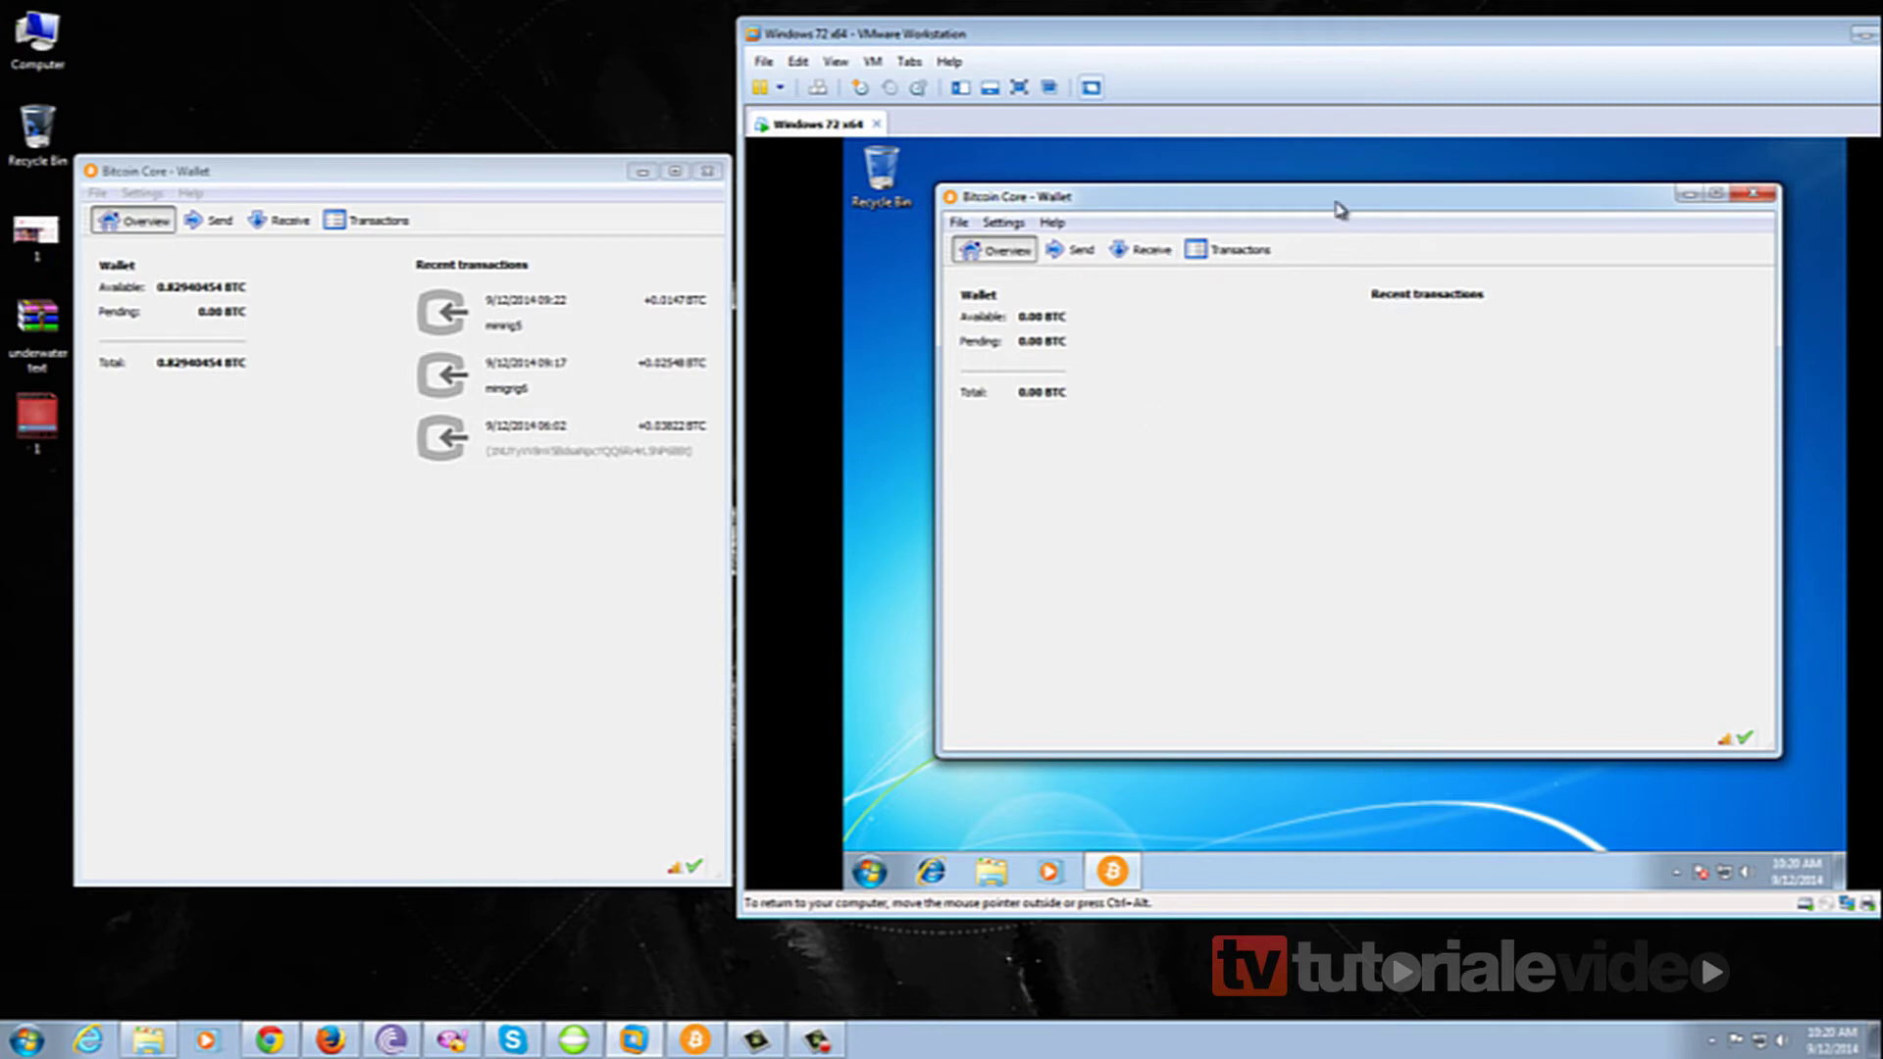
drag(1337, 202, 1375, 216)
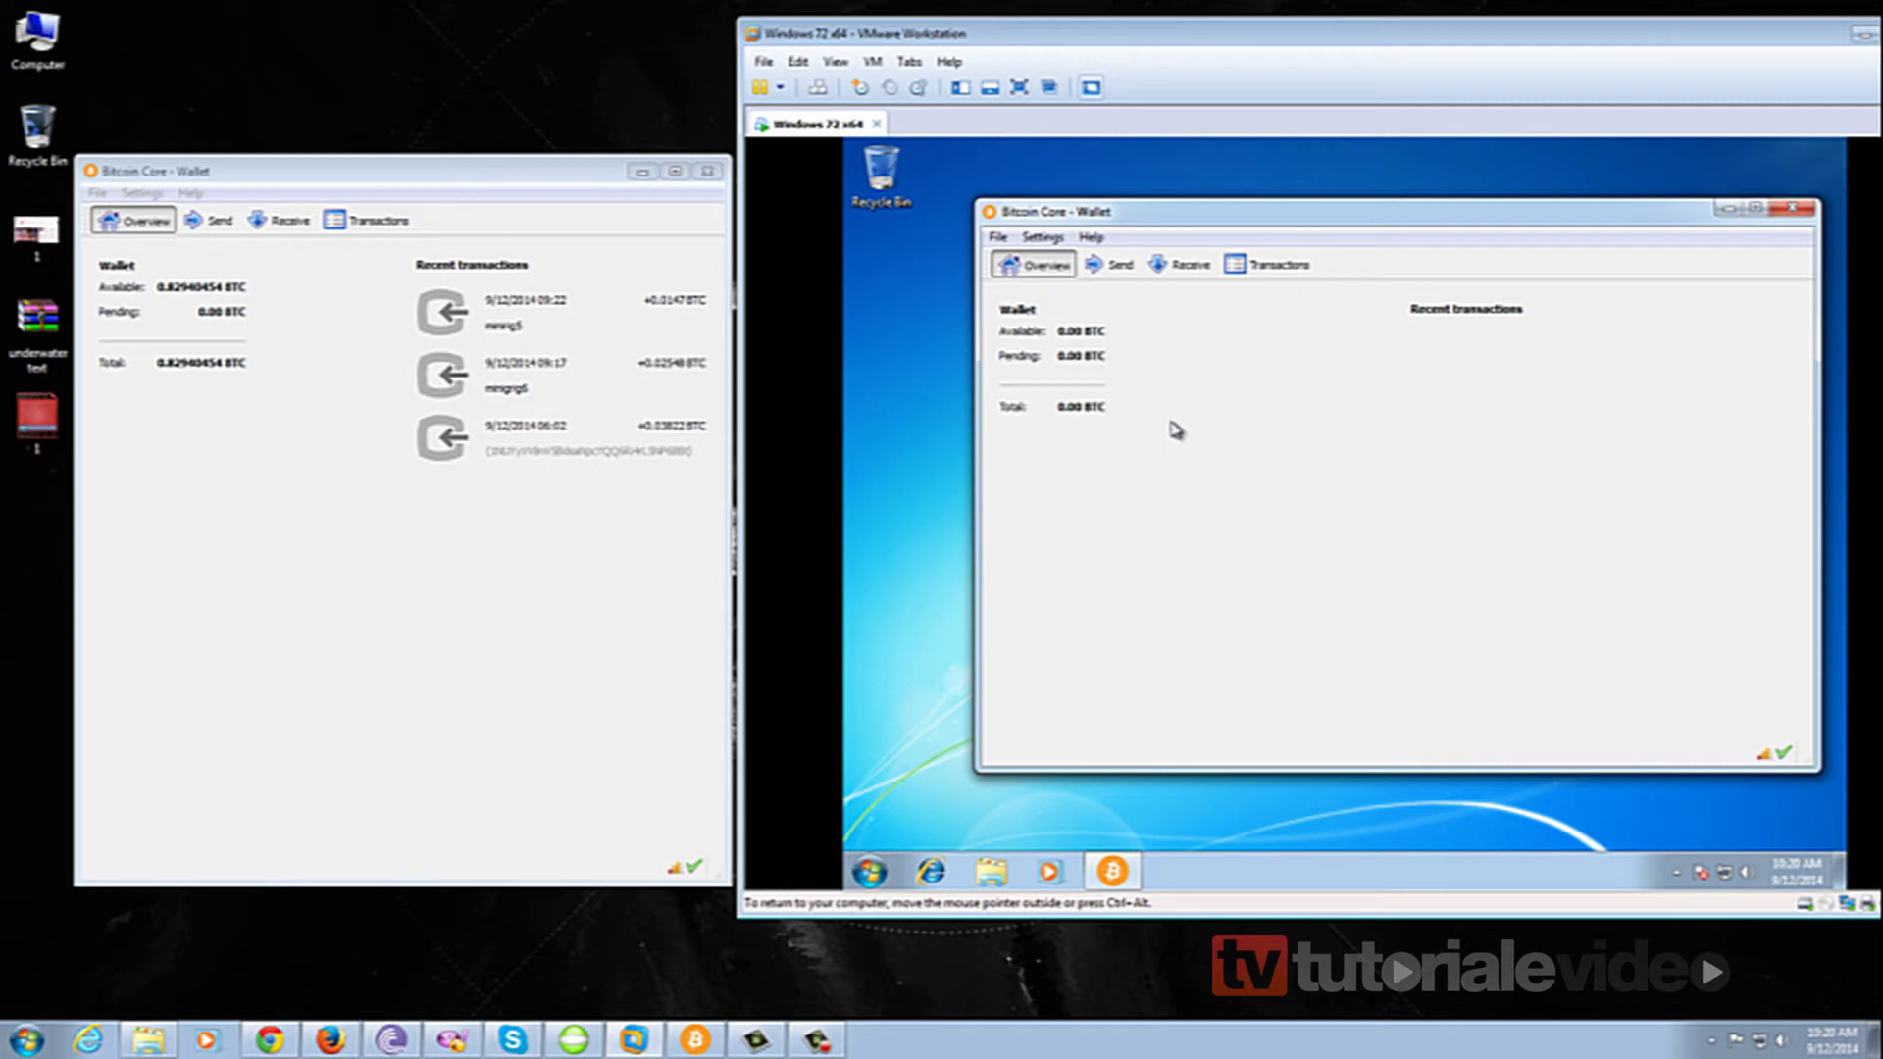
click(1187, 271)
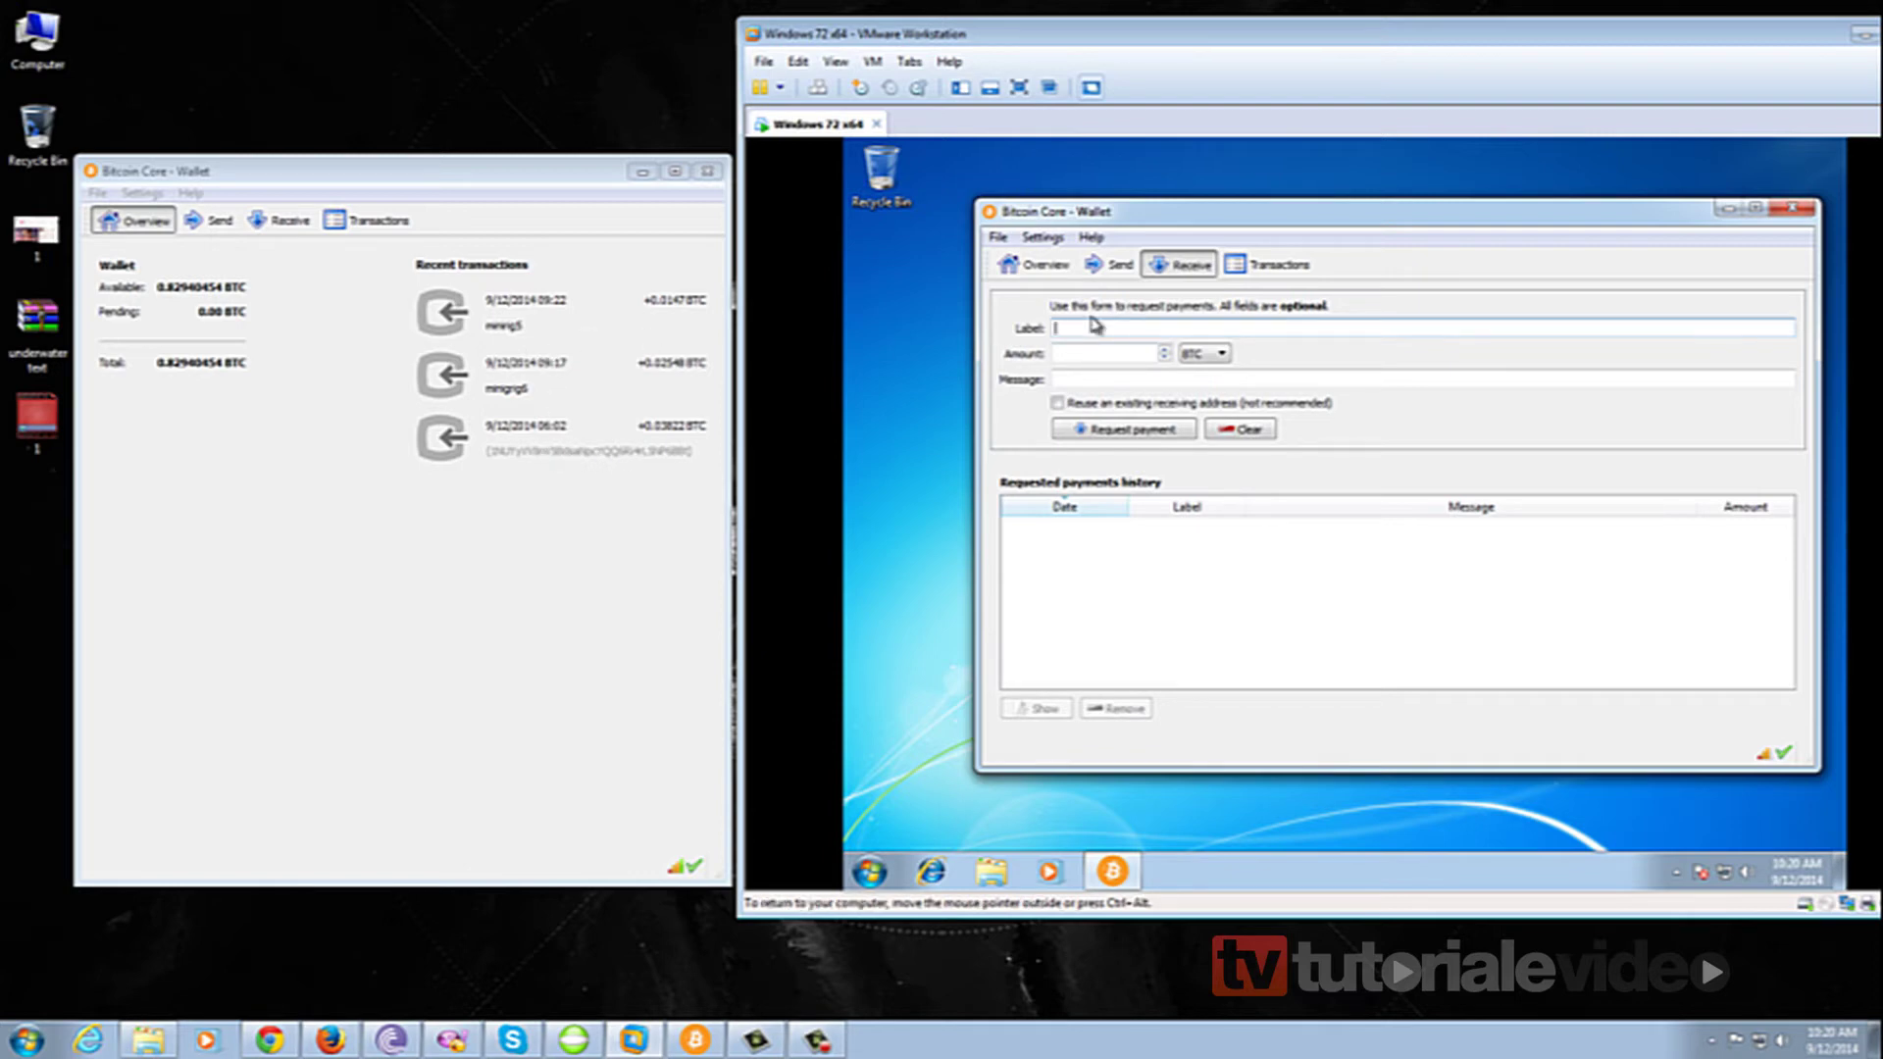
Create a payment request labelled with a person's name and copy its receiving address.
text(Adrian)
click(1132, 432)
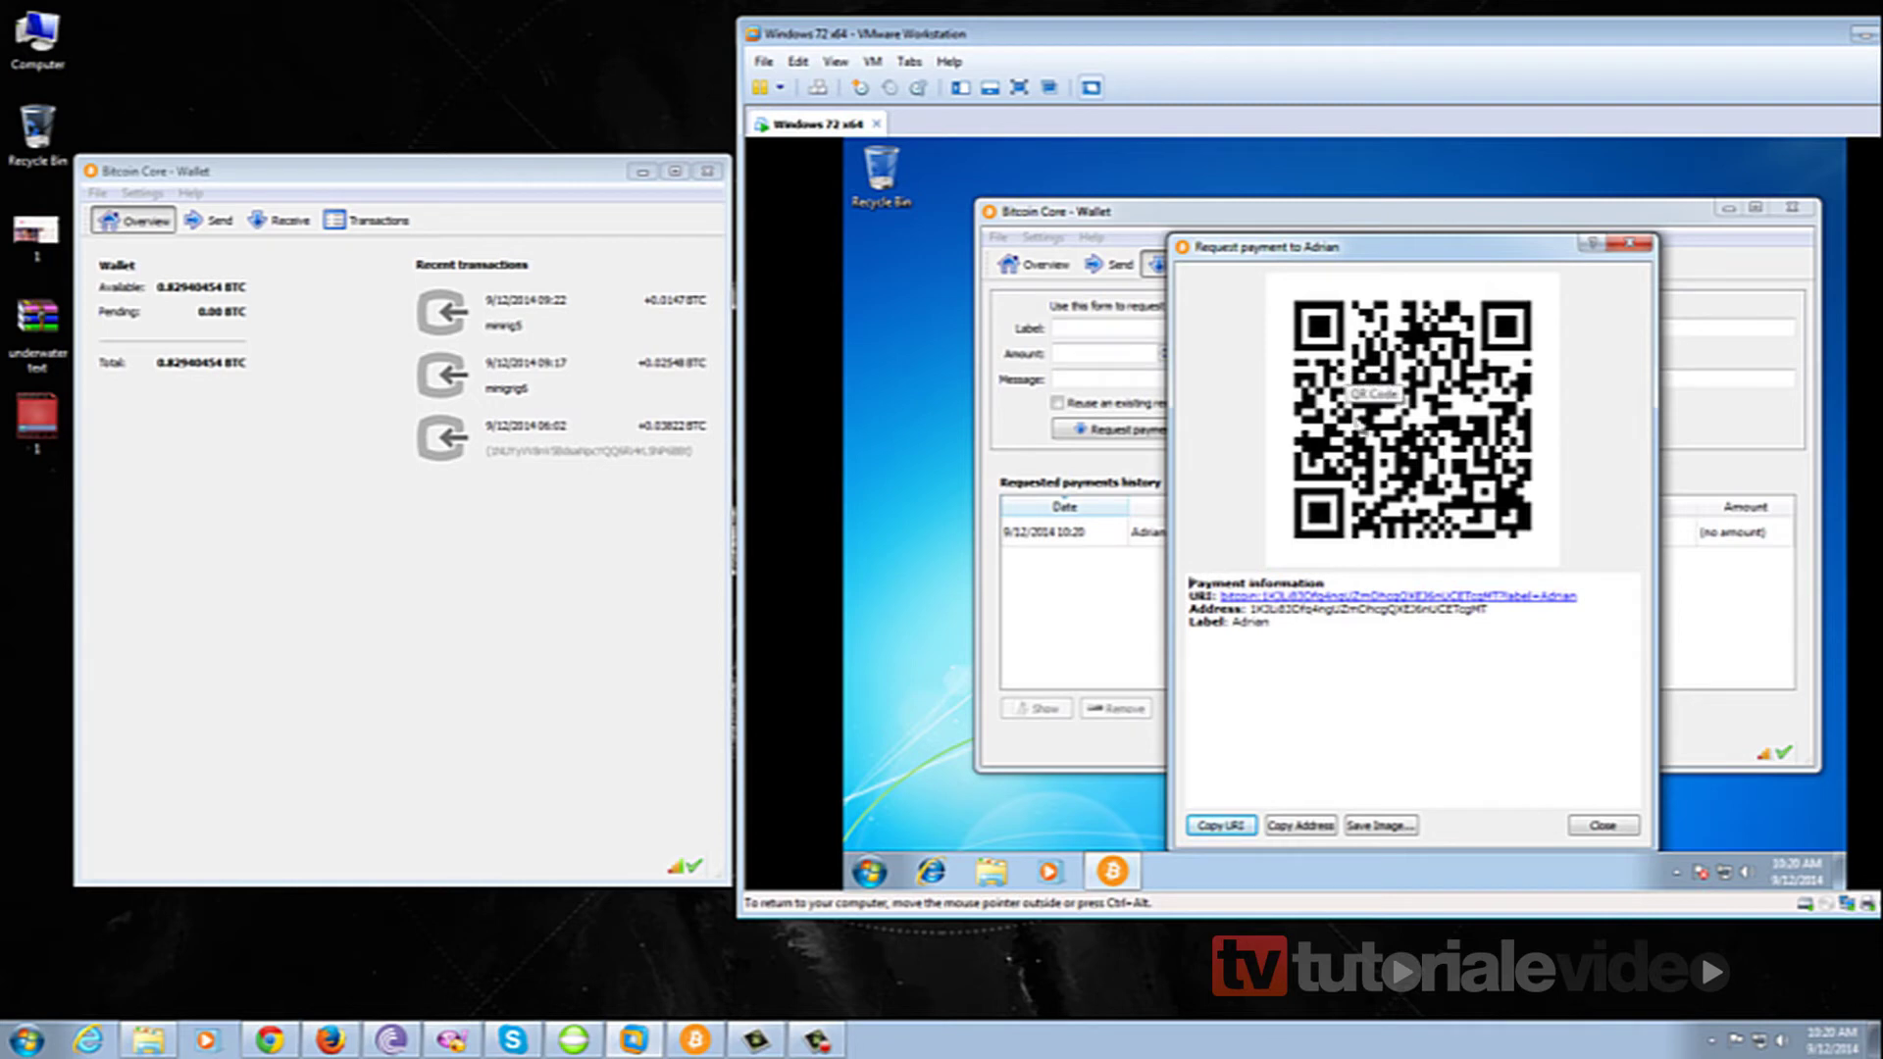
double_click(1392, 609)
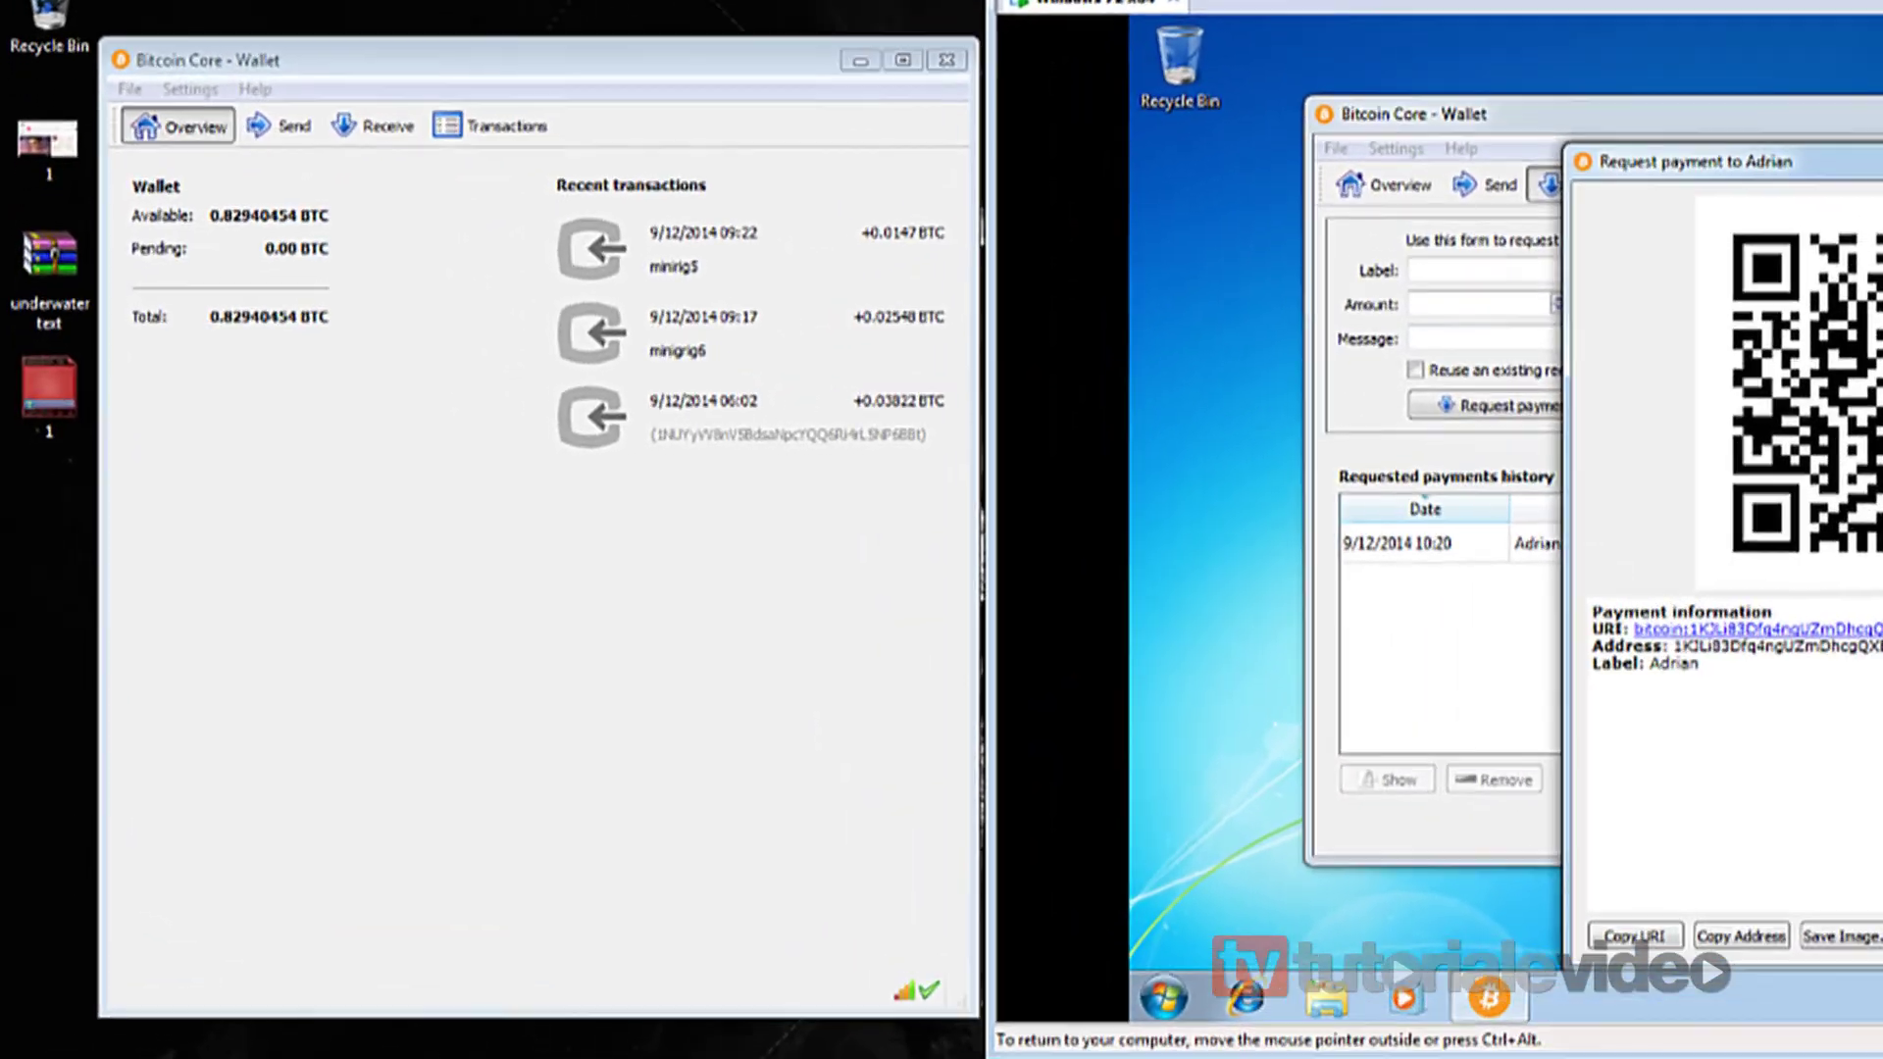
click(1602, 825)
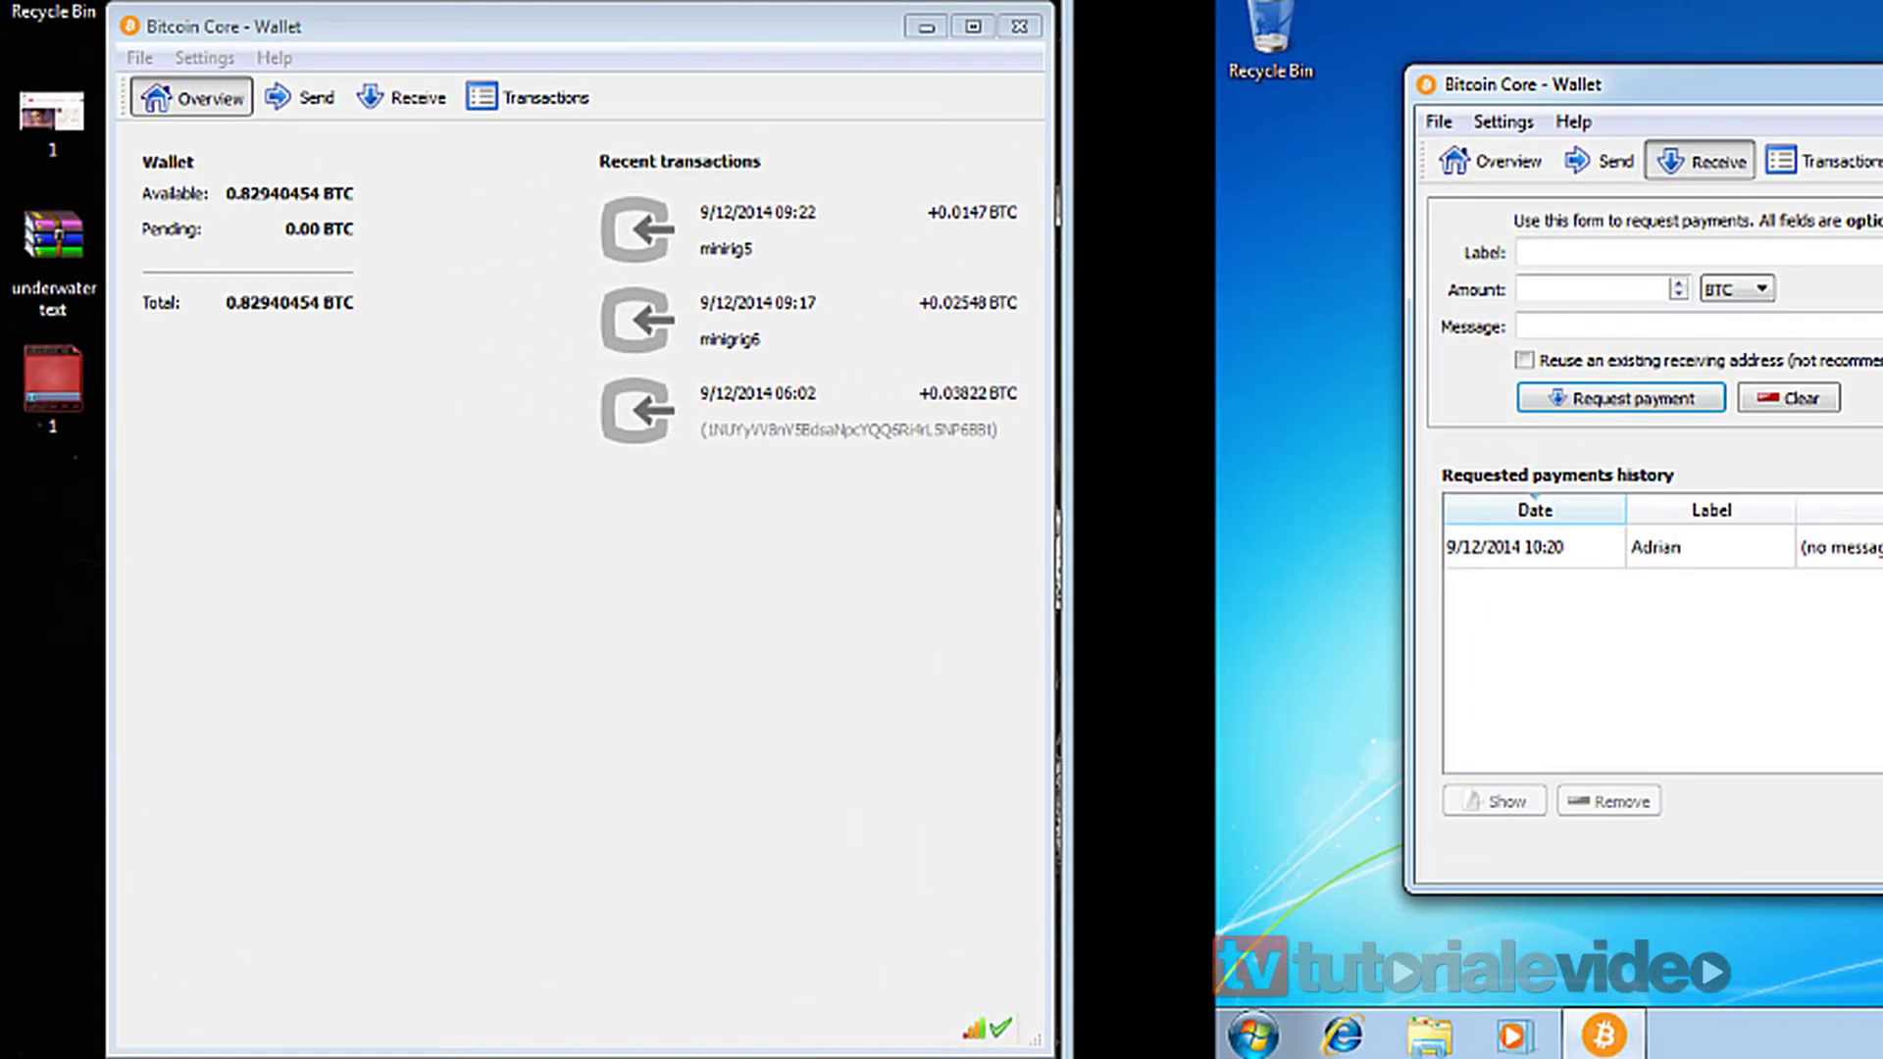
Fill the host wallet's Send form with the VM's address and amount 0.029.
click(1490, 162)
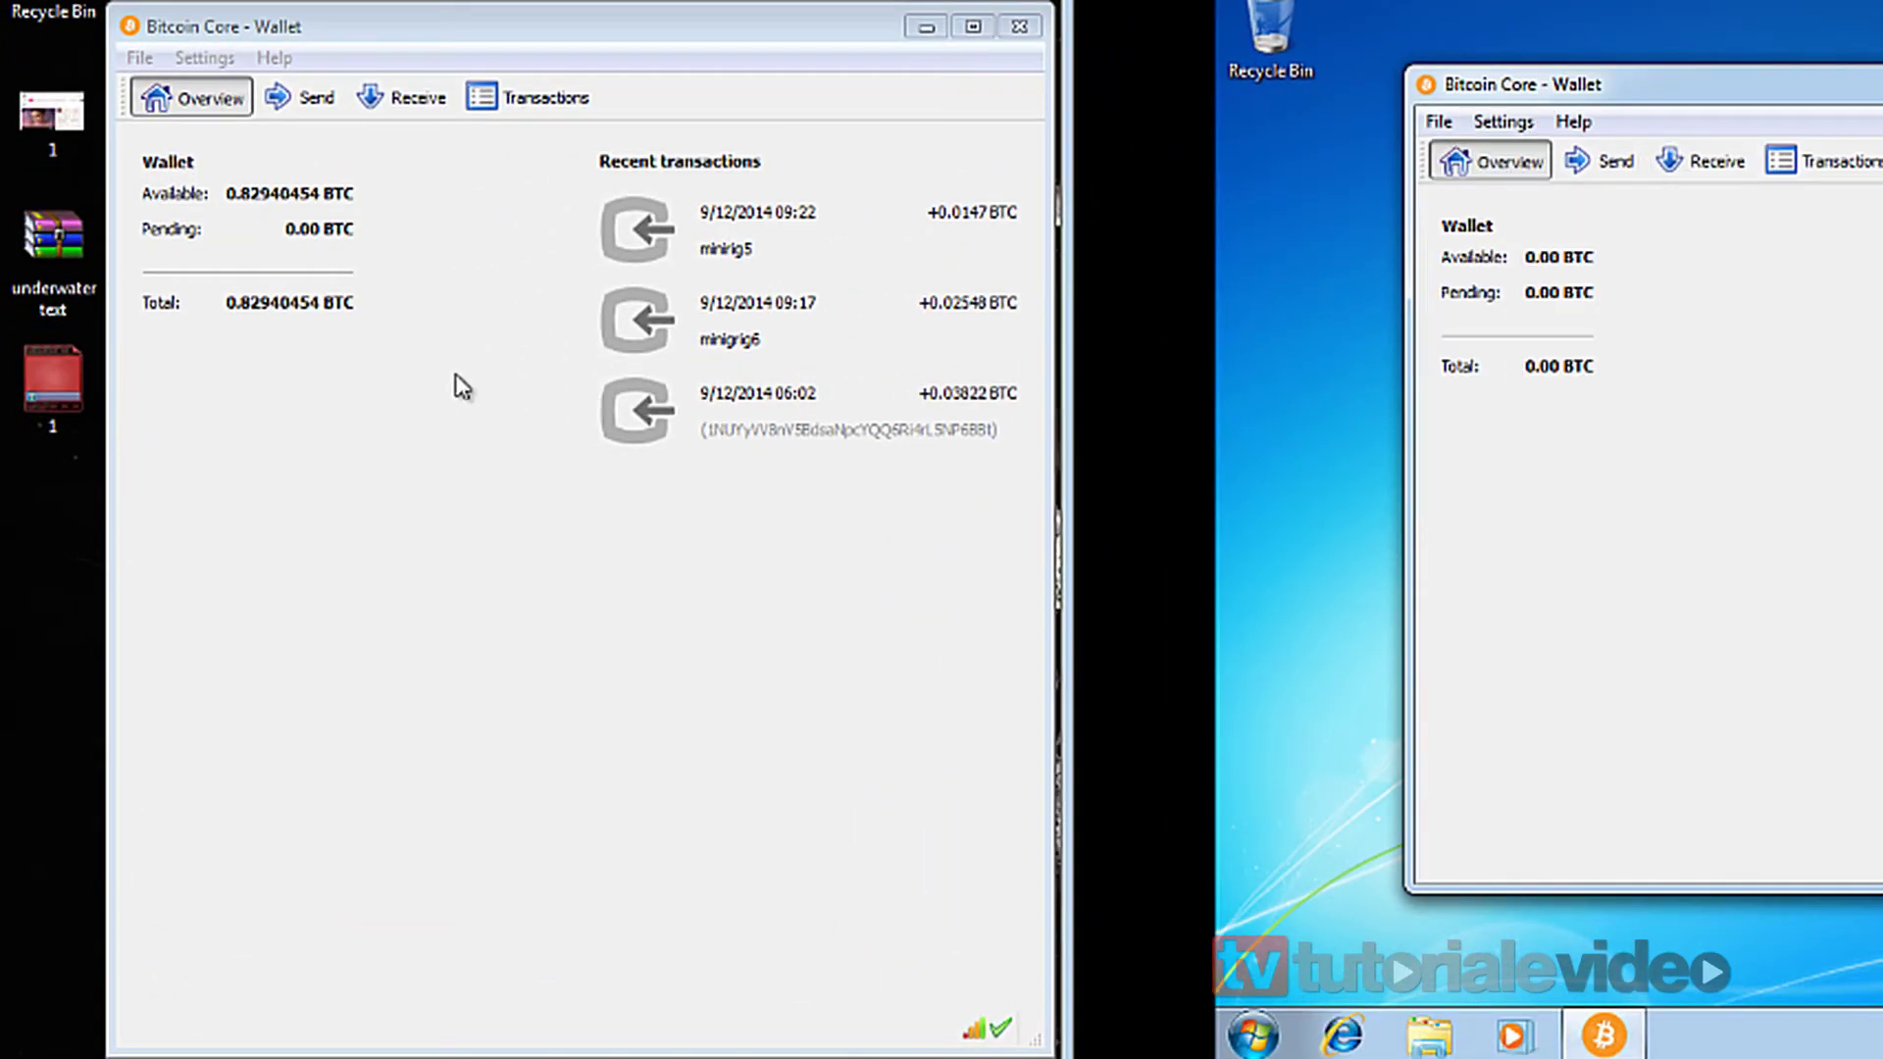
click(397, 451)
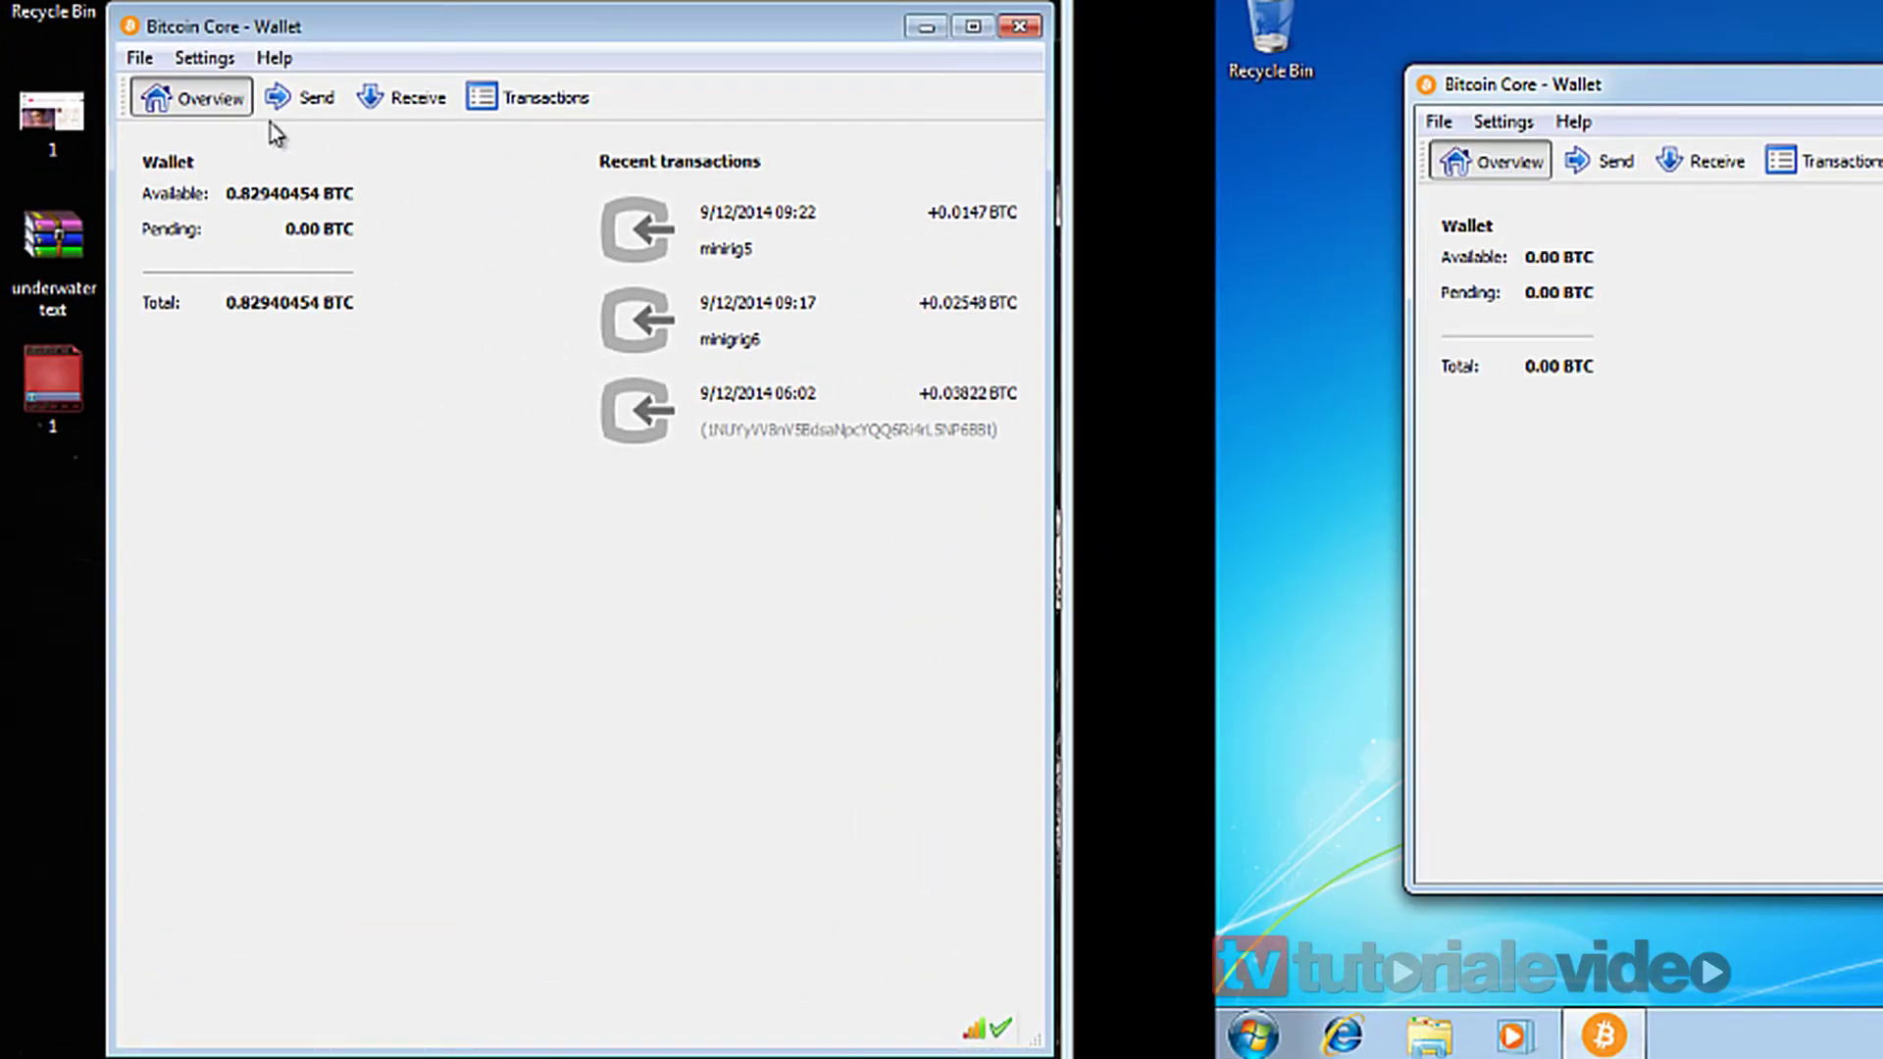
click(297, 100)
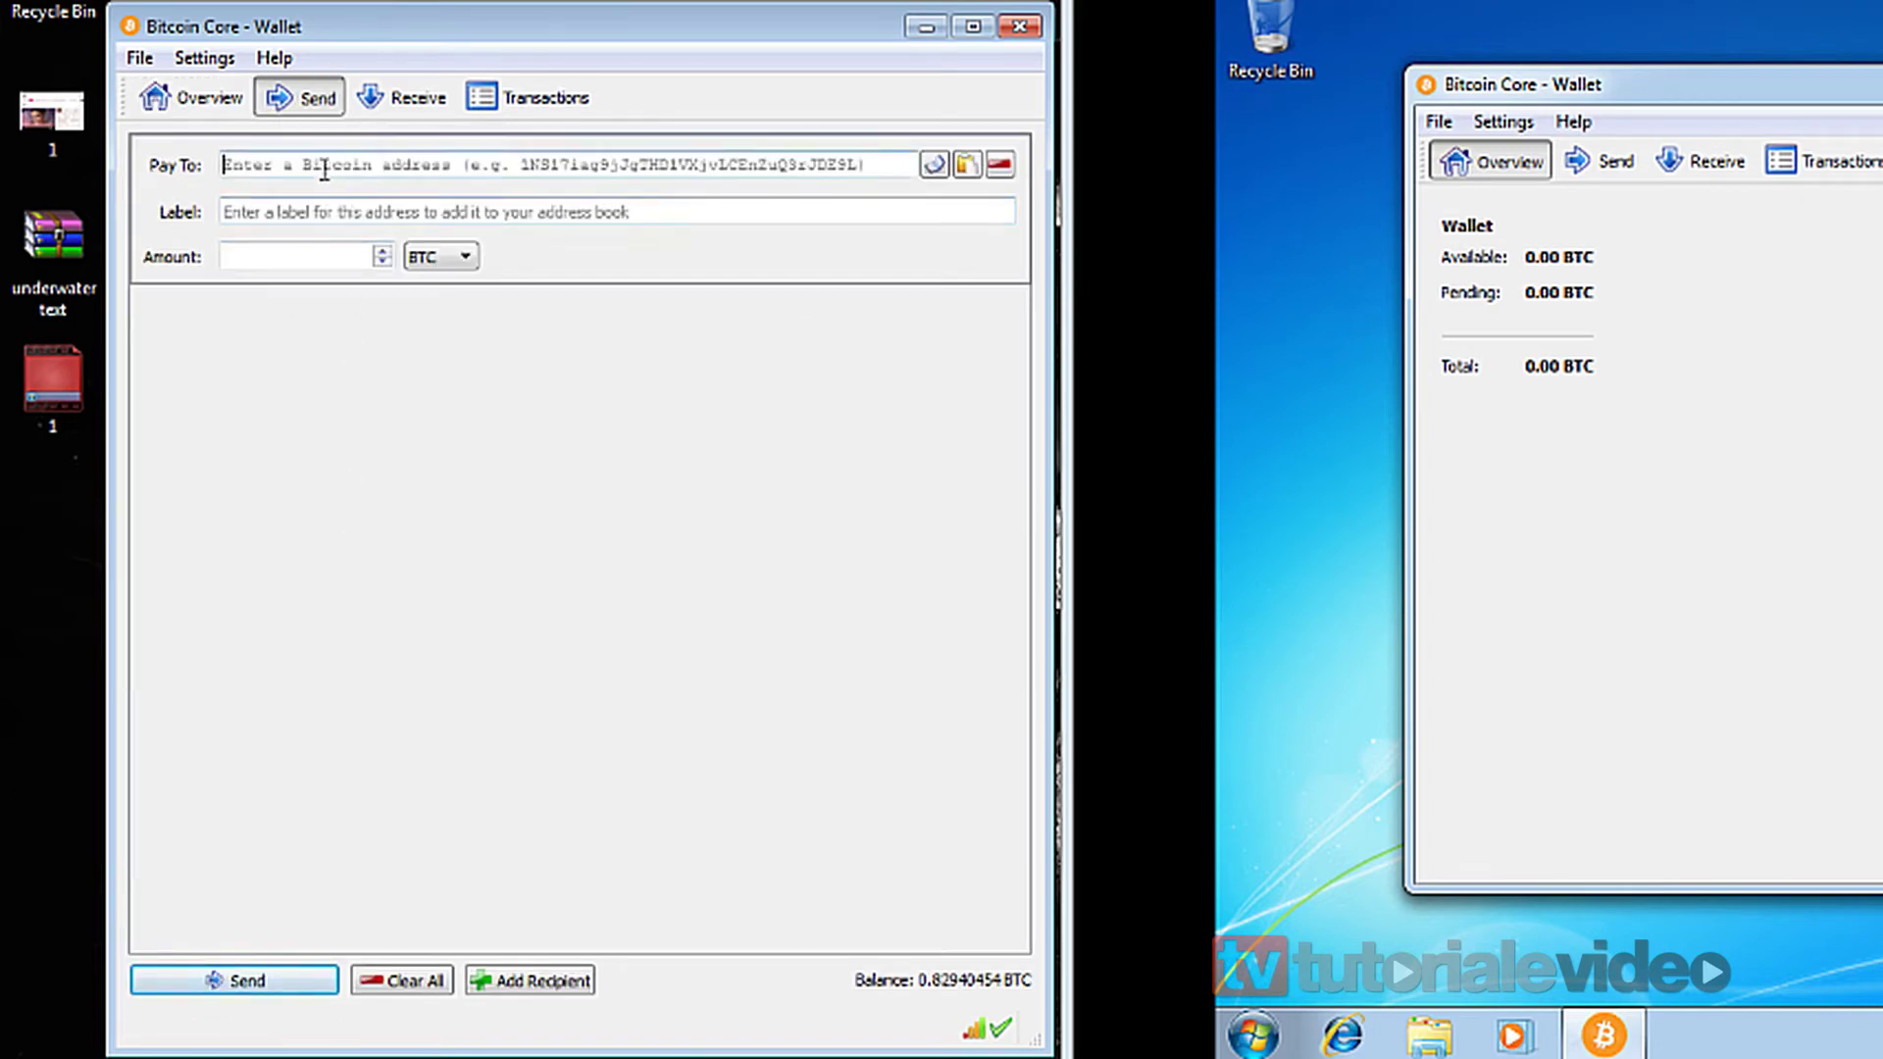
text(1KJLi89Dfq4ngUZmDbeqQXEJ6nUCETeqMT)
click(291, 253)
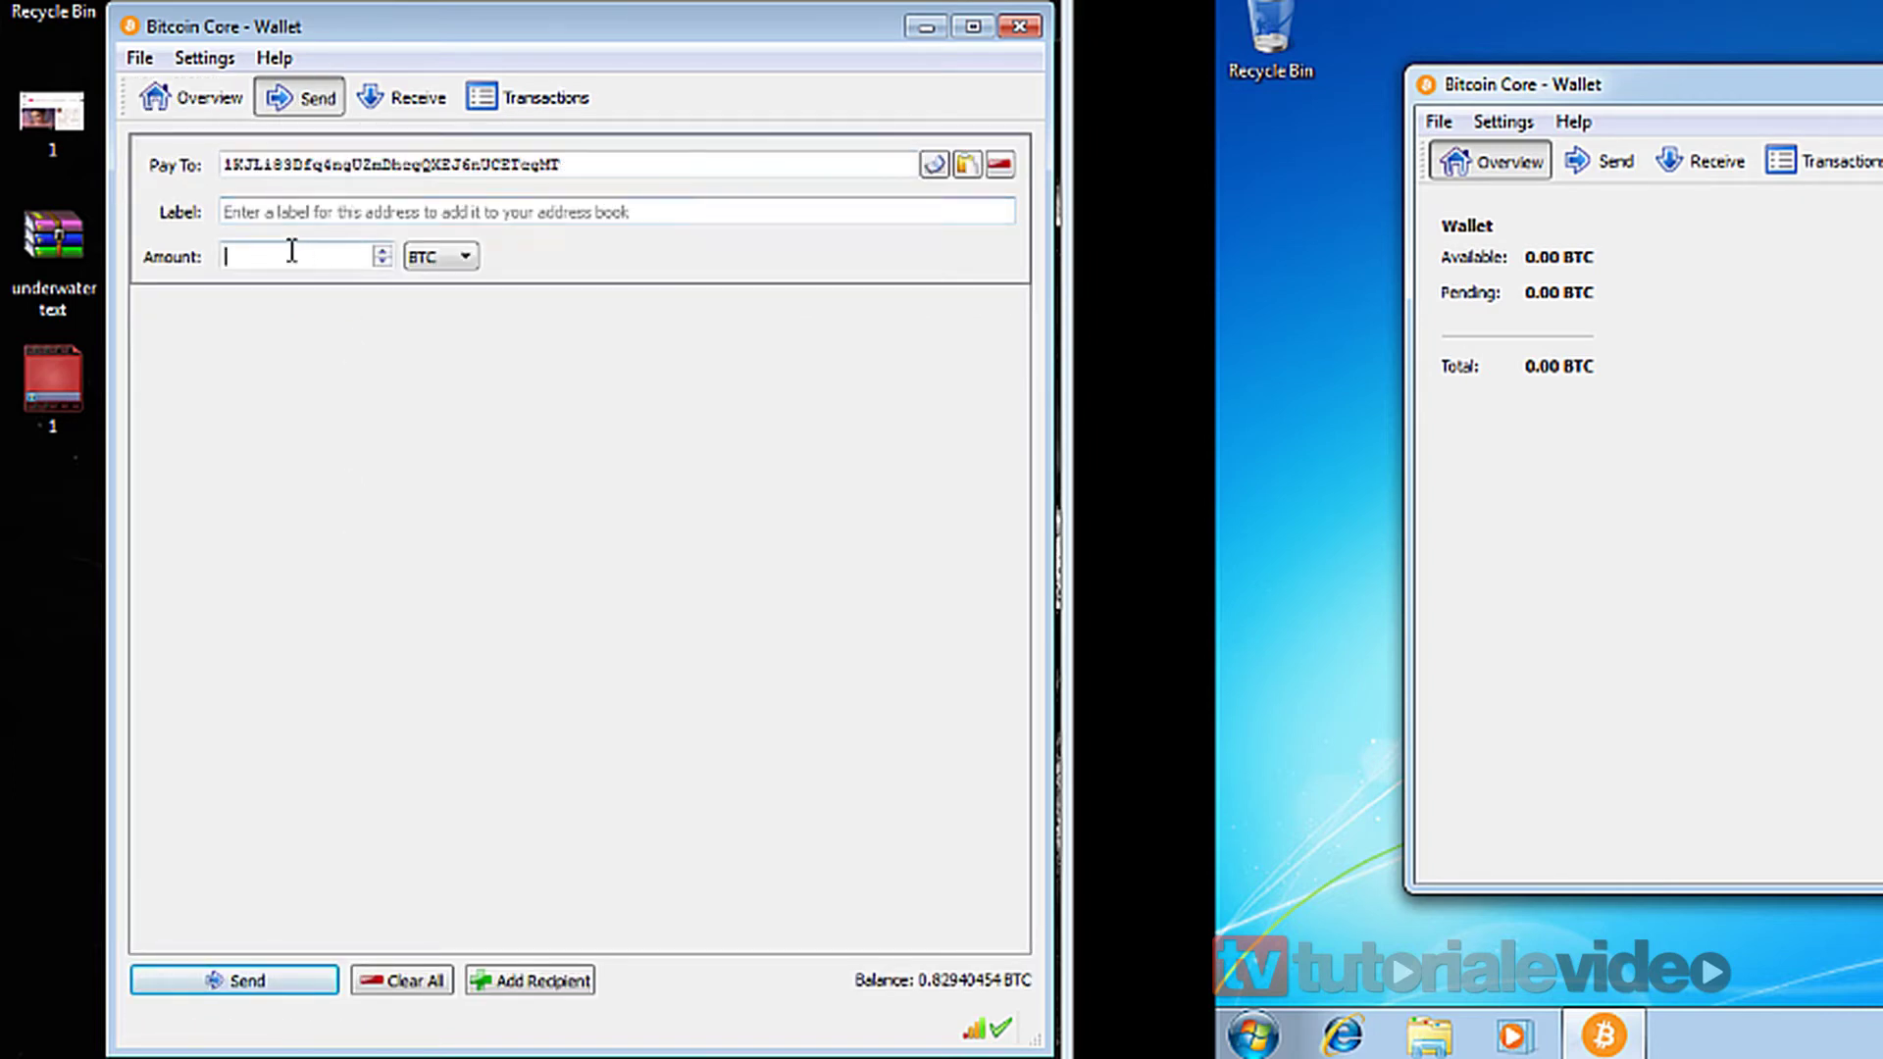
text(0.029)
Send the 0.029 BTC payment and confirm it.
click(316, 978)
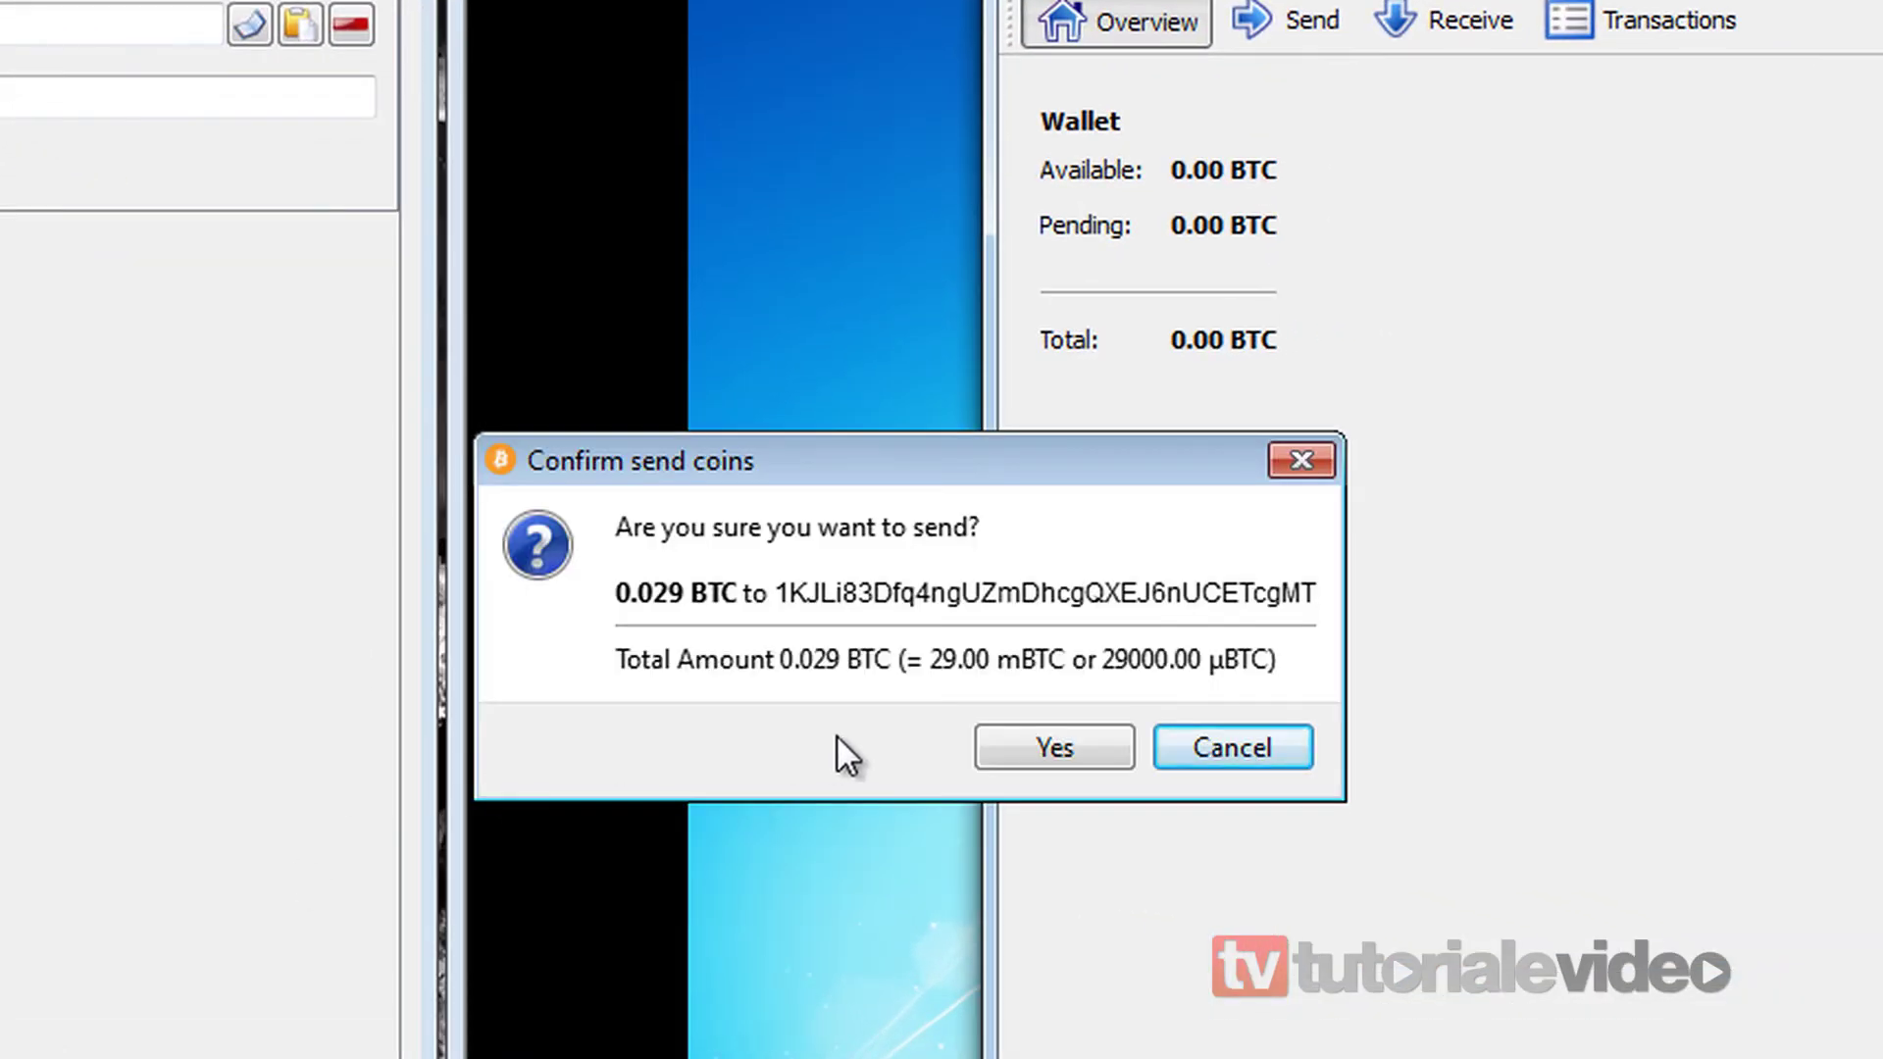
drag(879, 480, 932, 310)
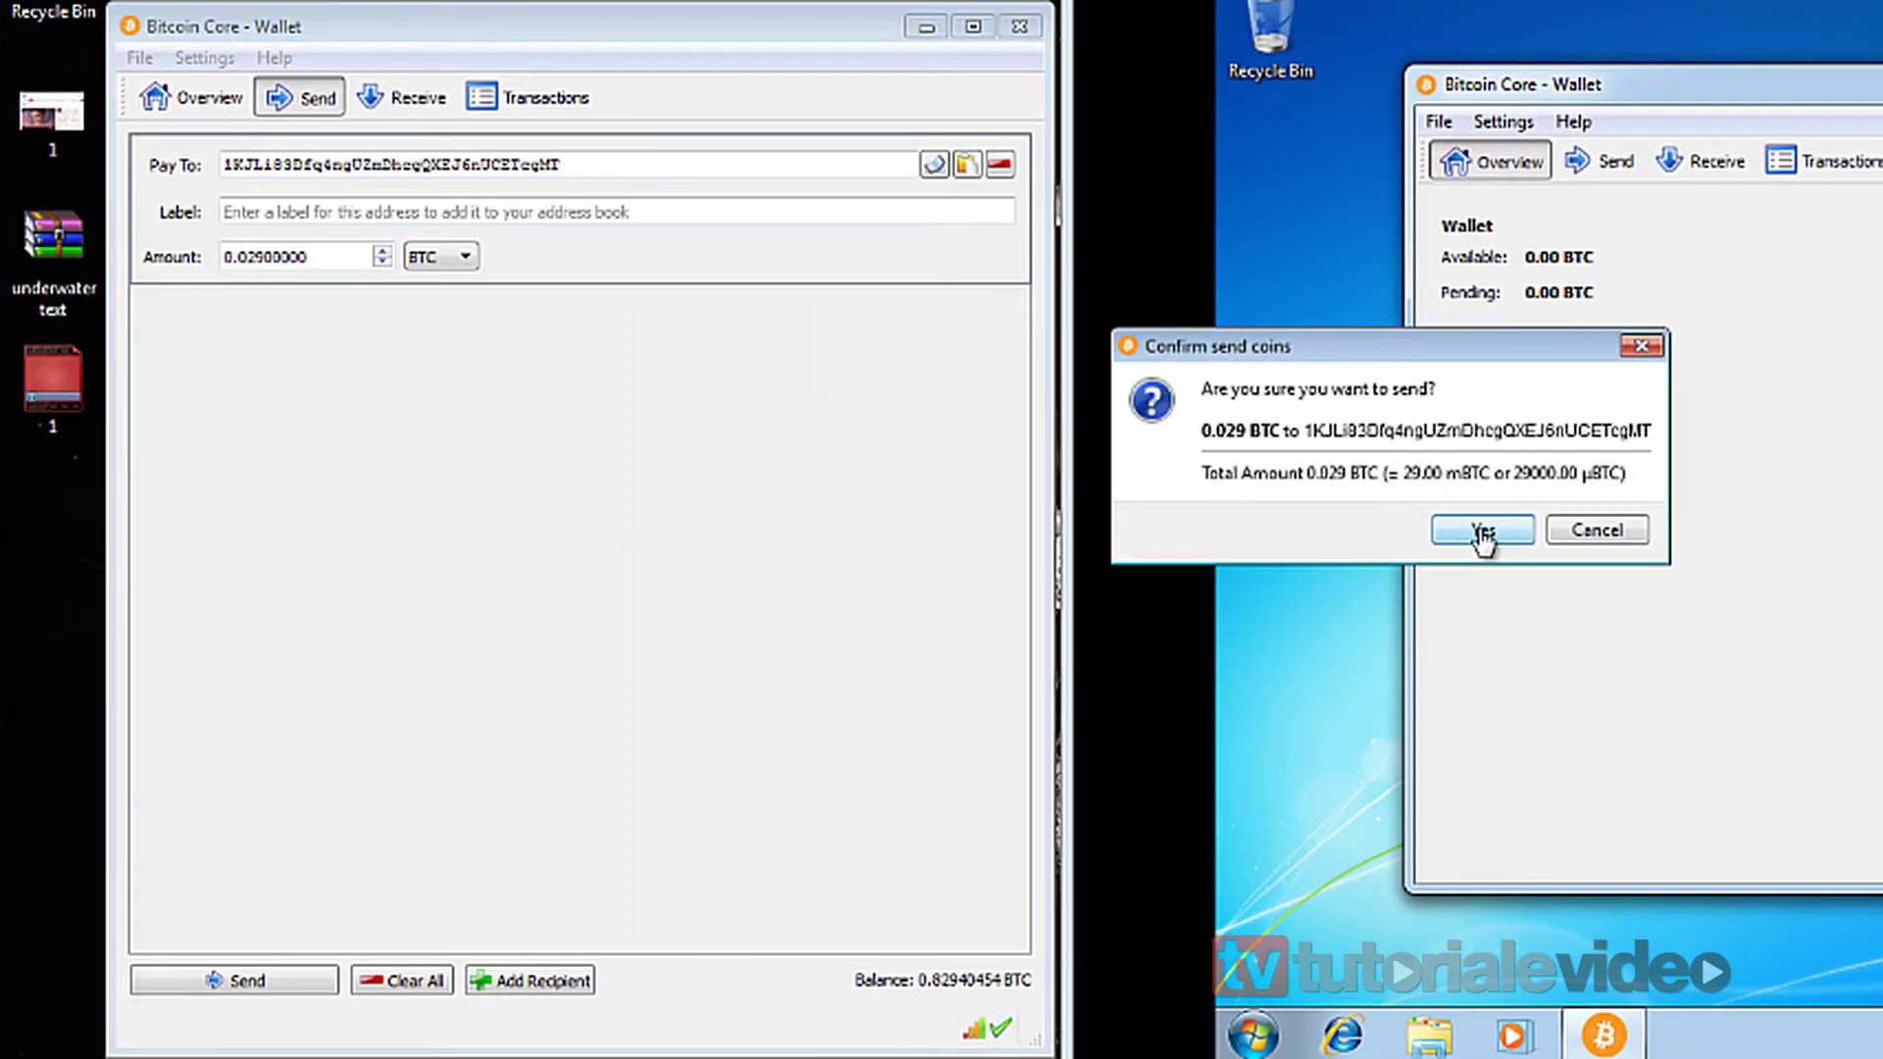
click(1105, 595)
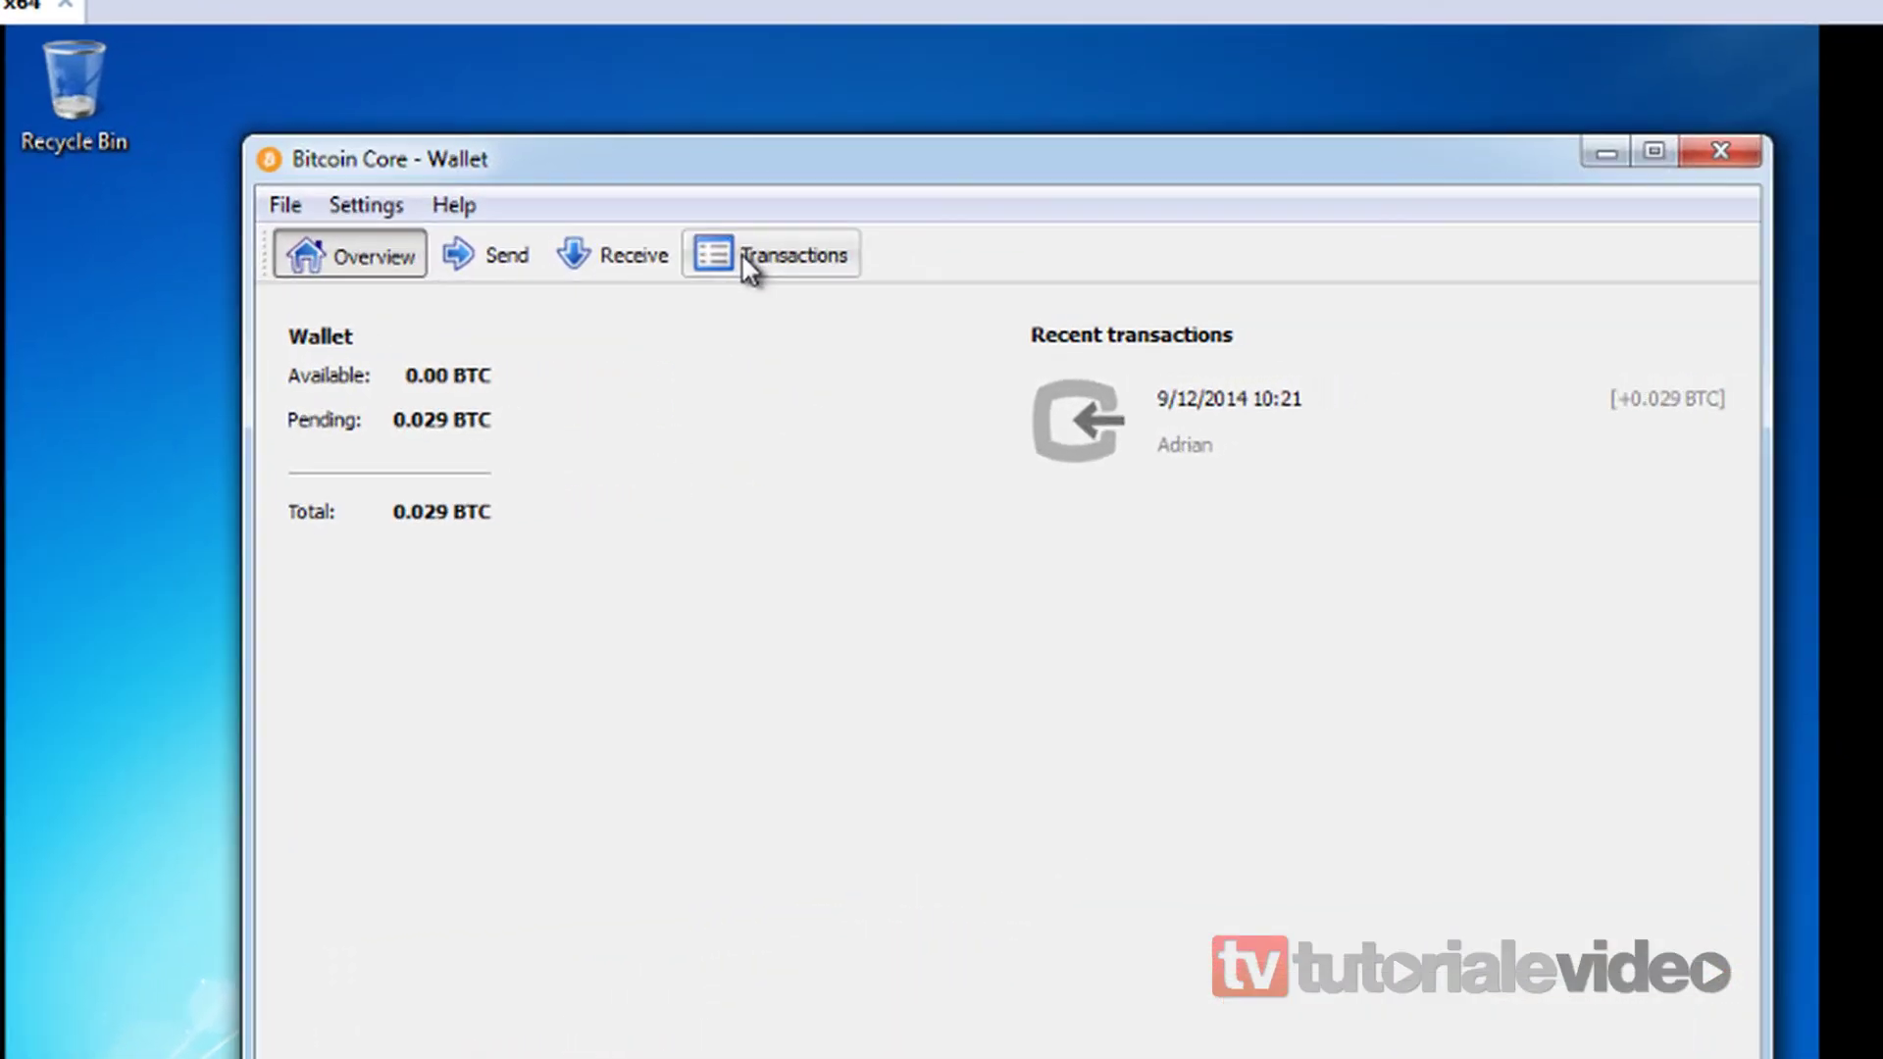
click(868, 275)
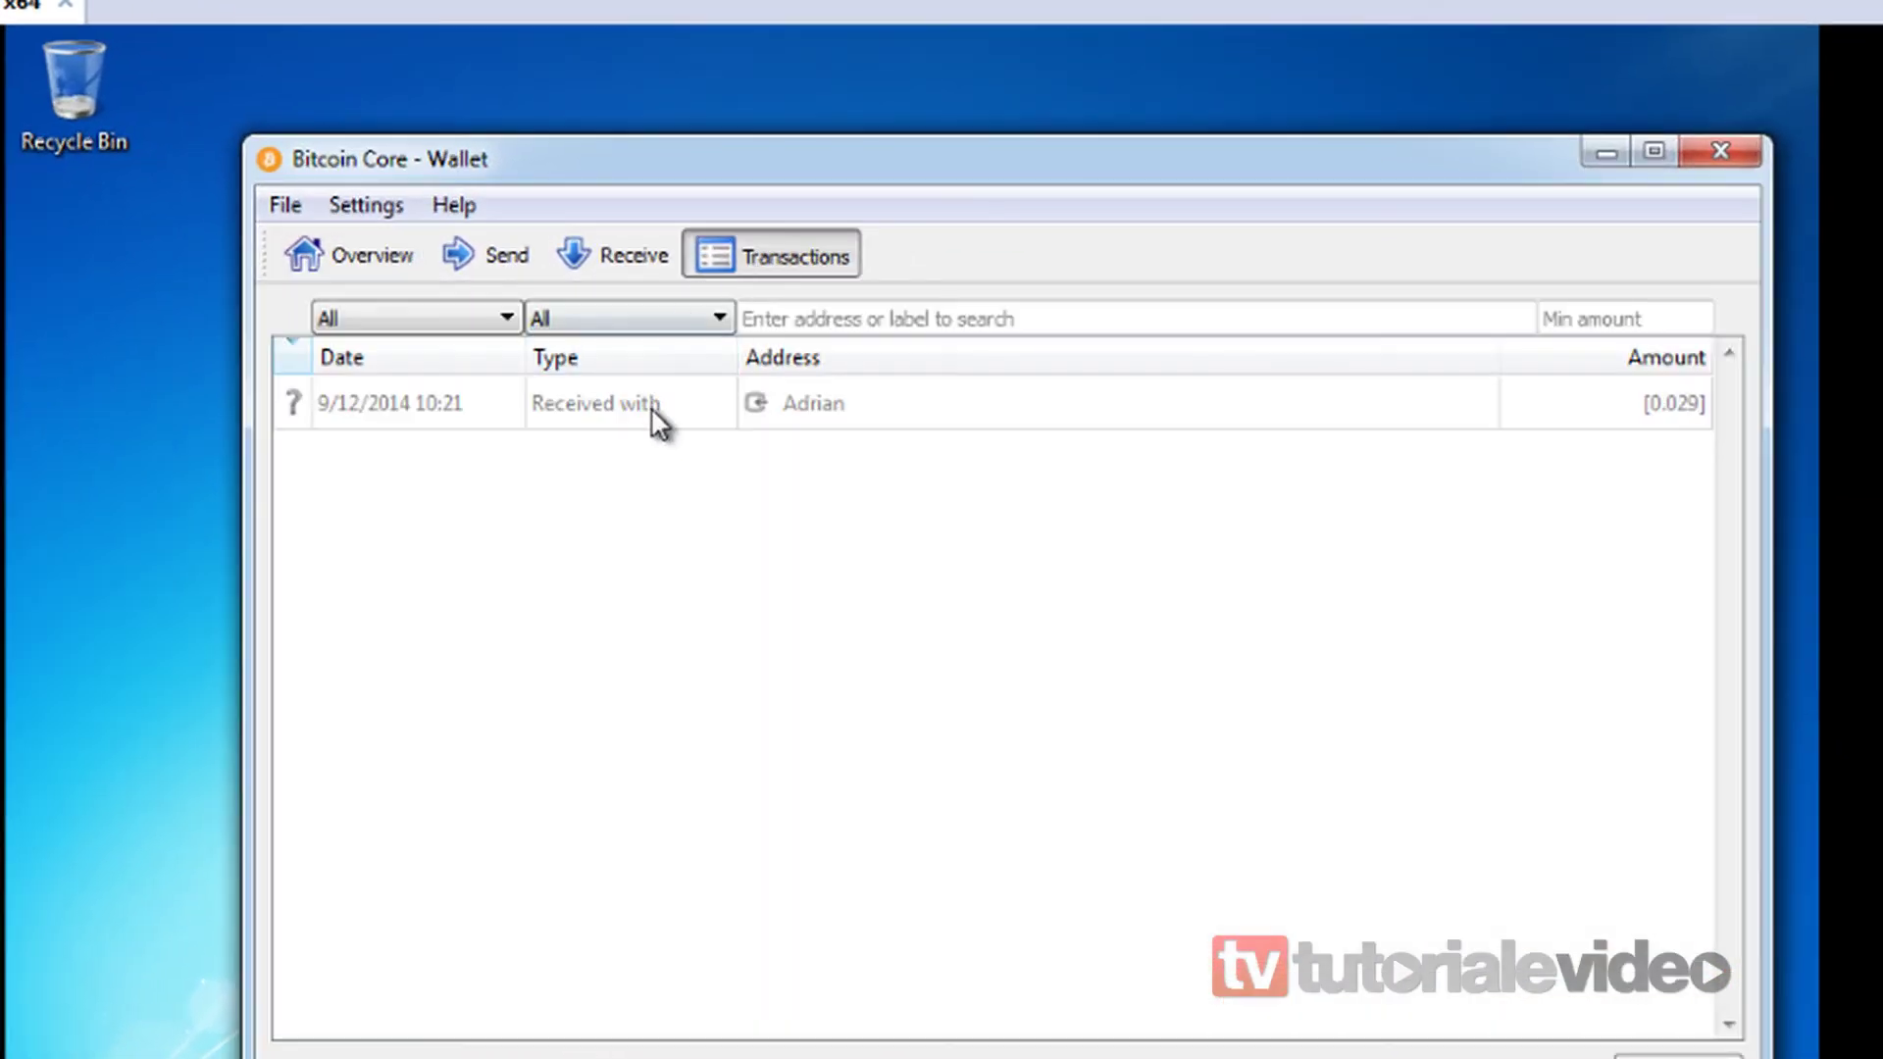
click(573, 419)
double_click(455, 402)
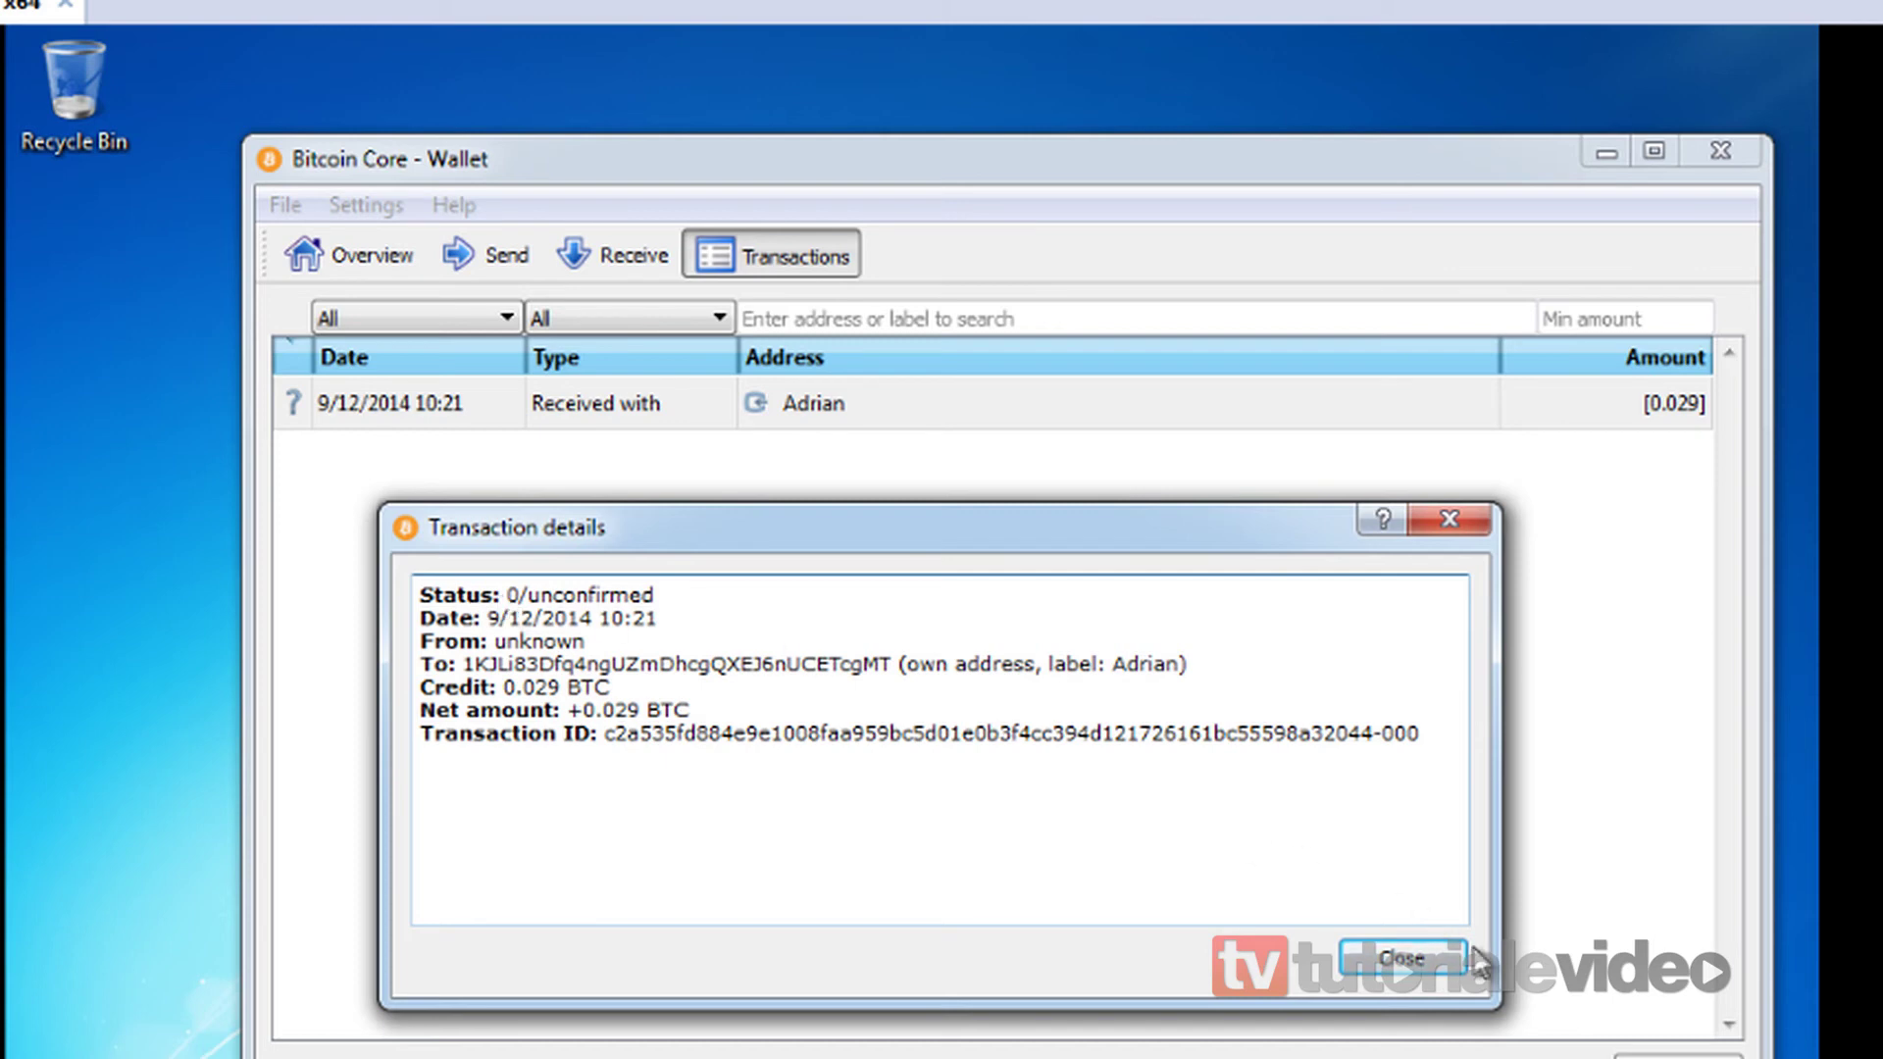
click(1430, 959)
click(351, 261)
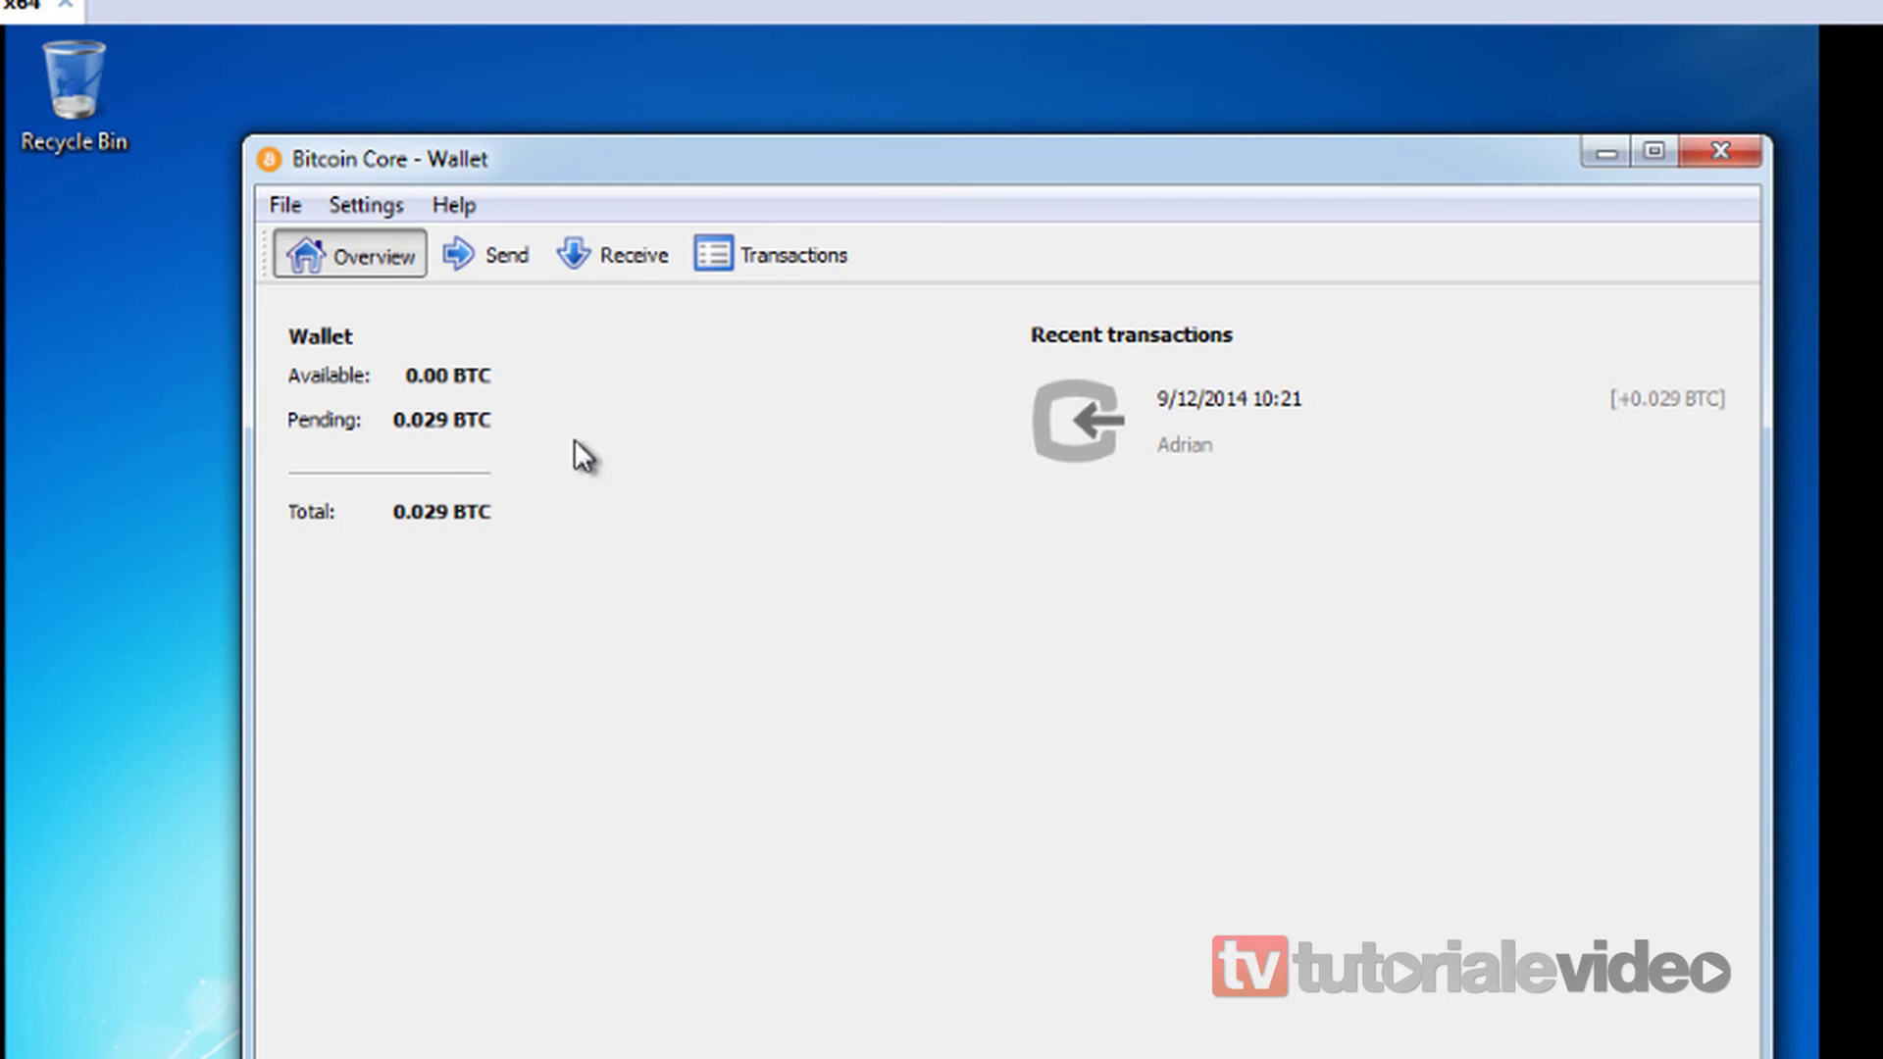
drag(833, 155, 826, 114)
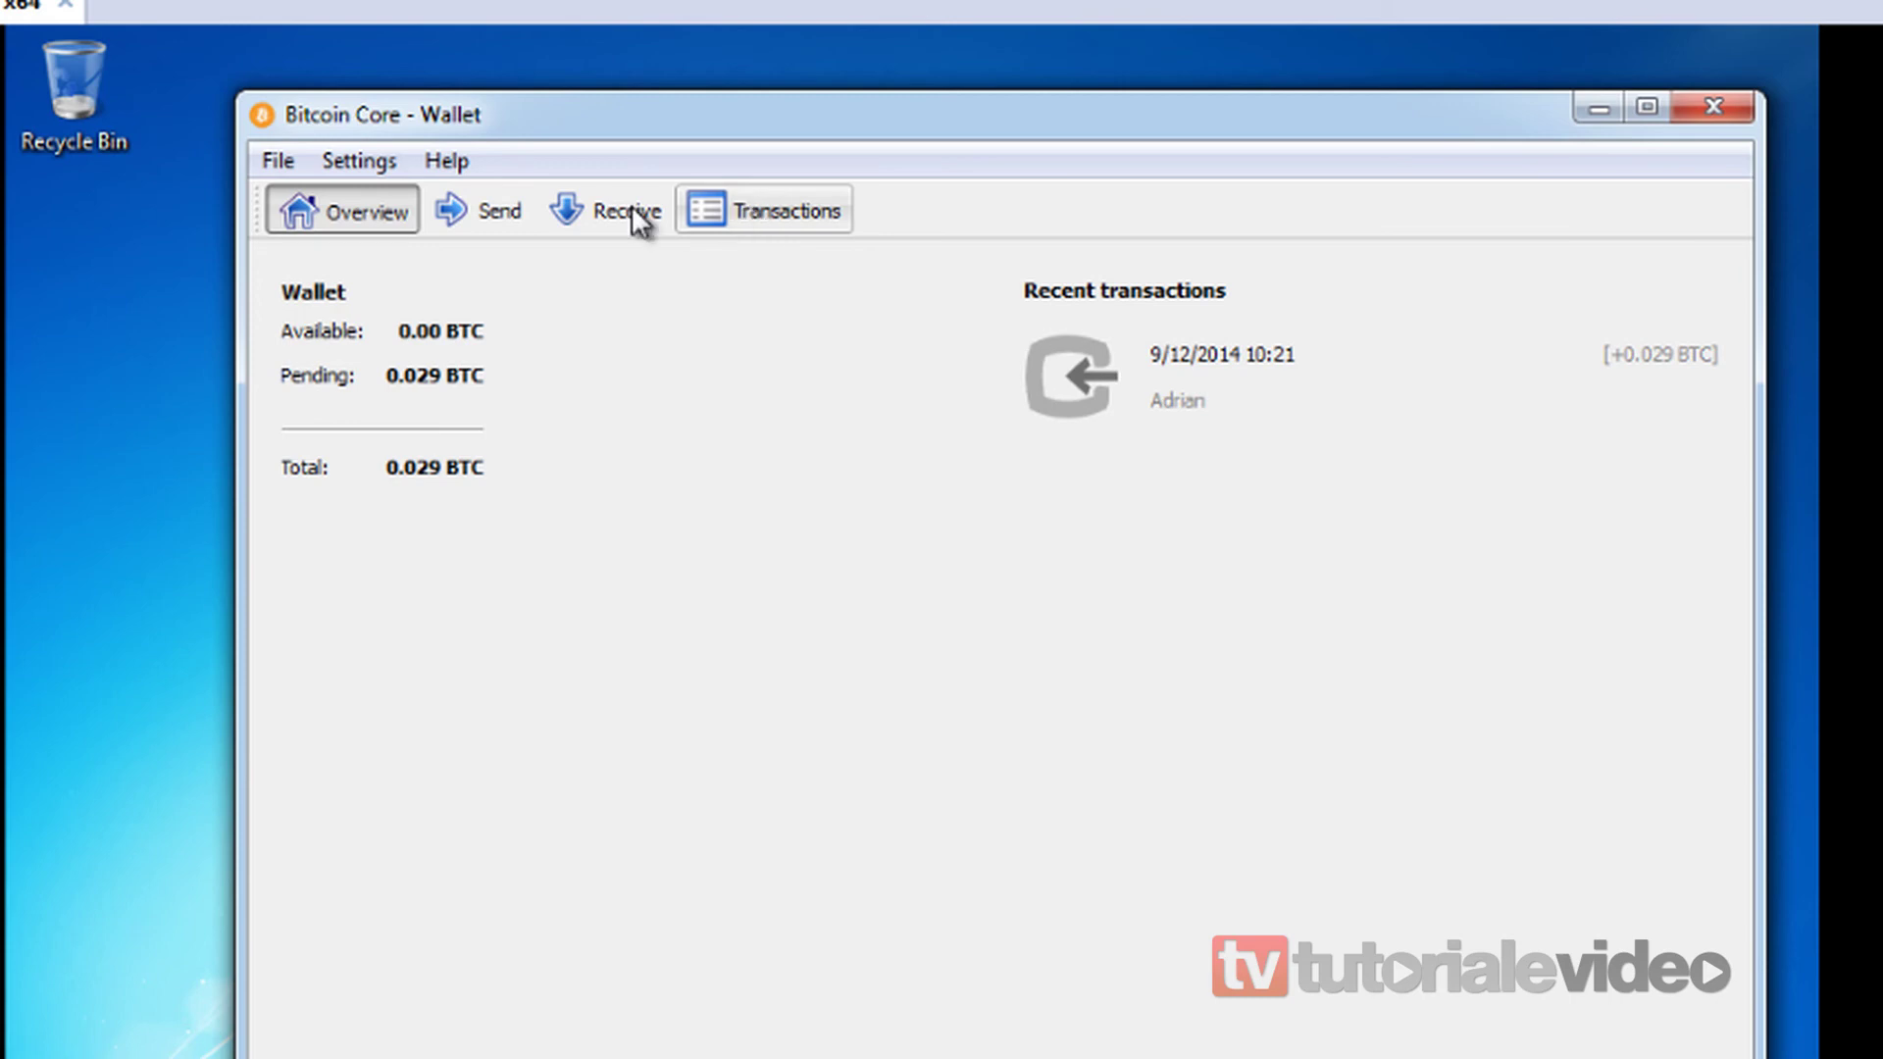
click(733, 212)
click(461, 358)
mouse_move(308, 377)
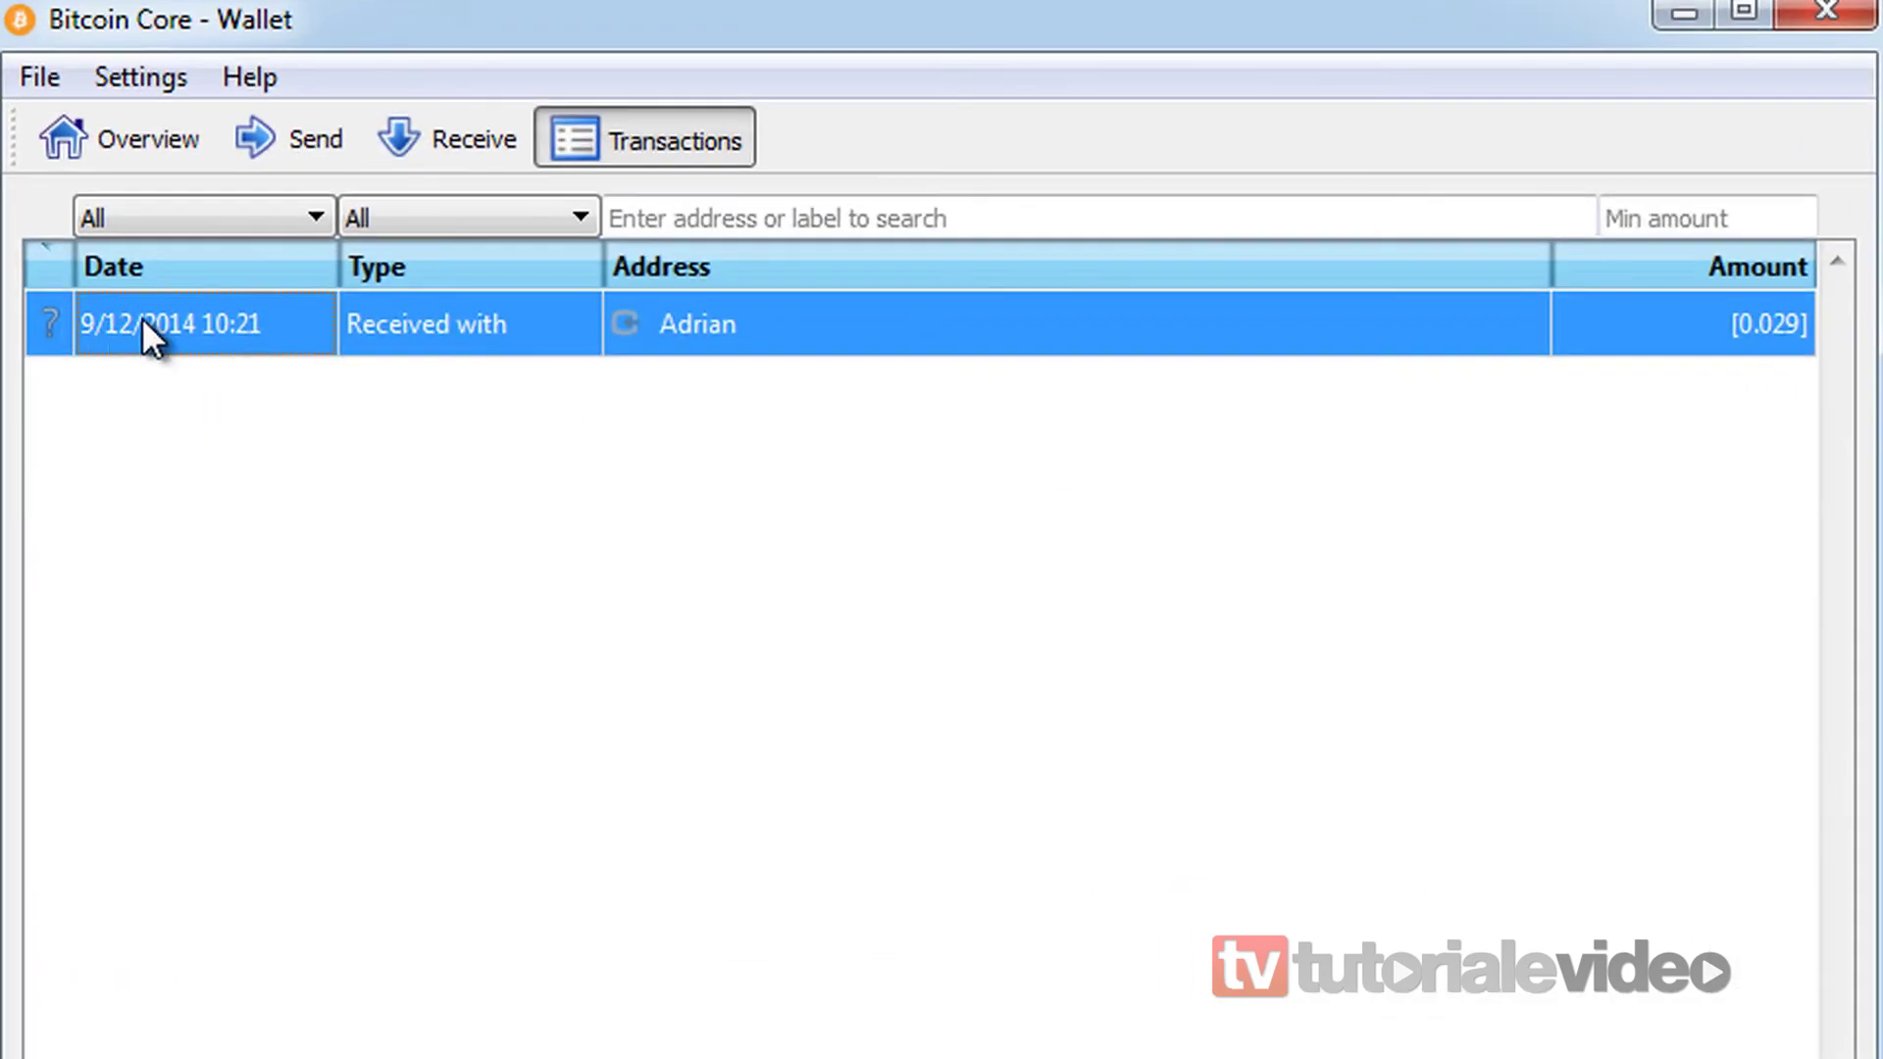
double_click(143, 319)
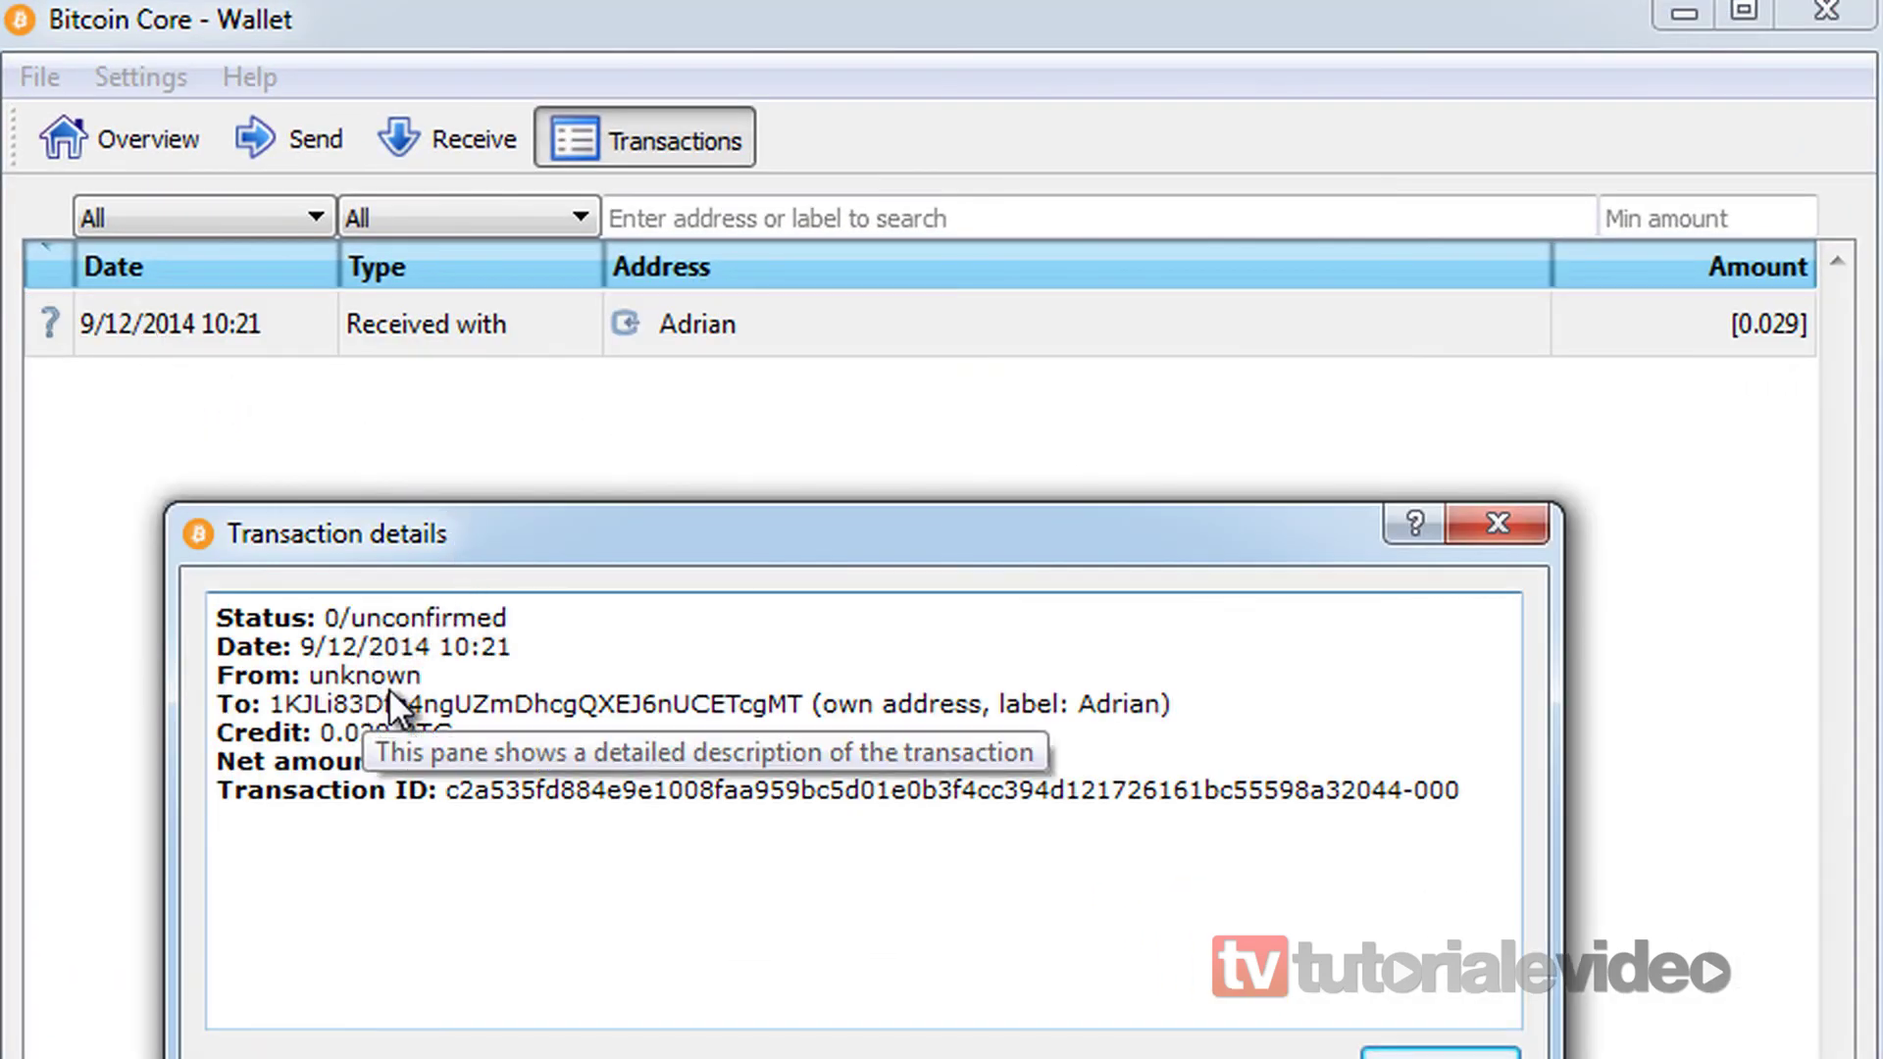
double_click(706, 794)
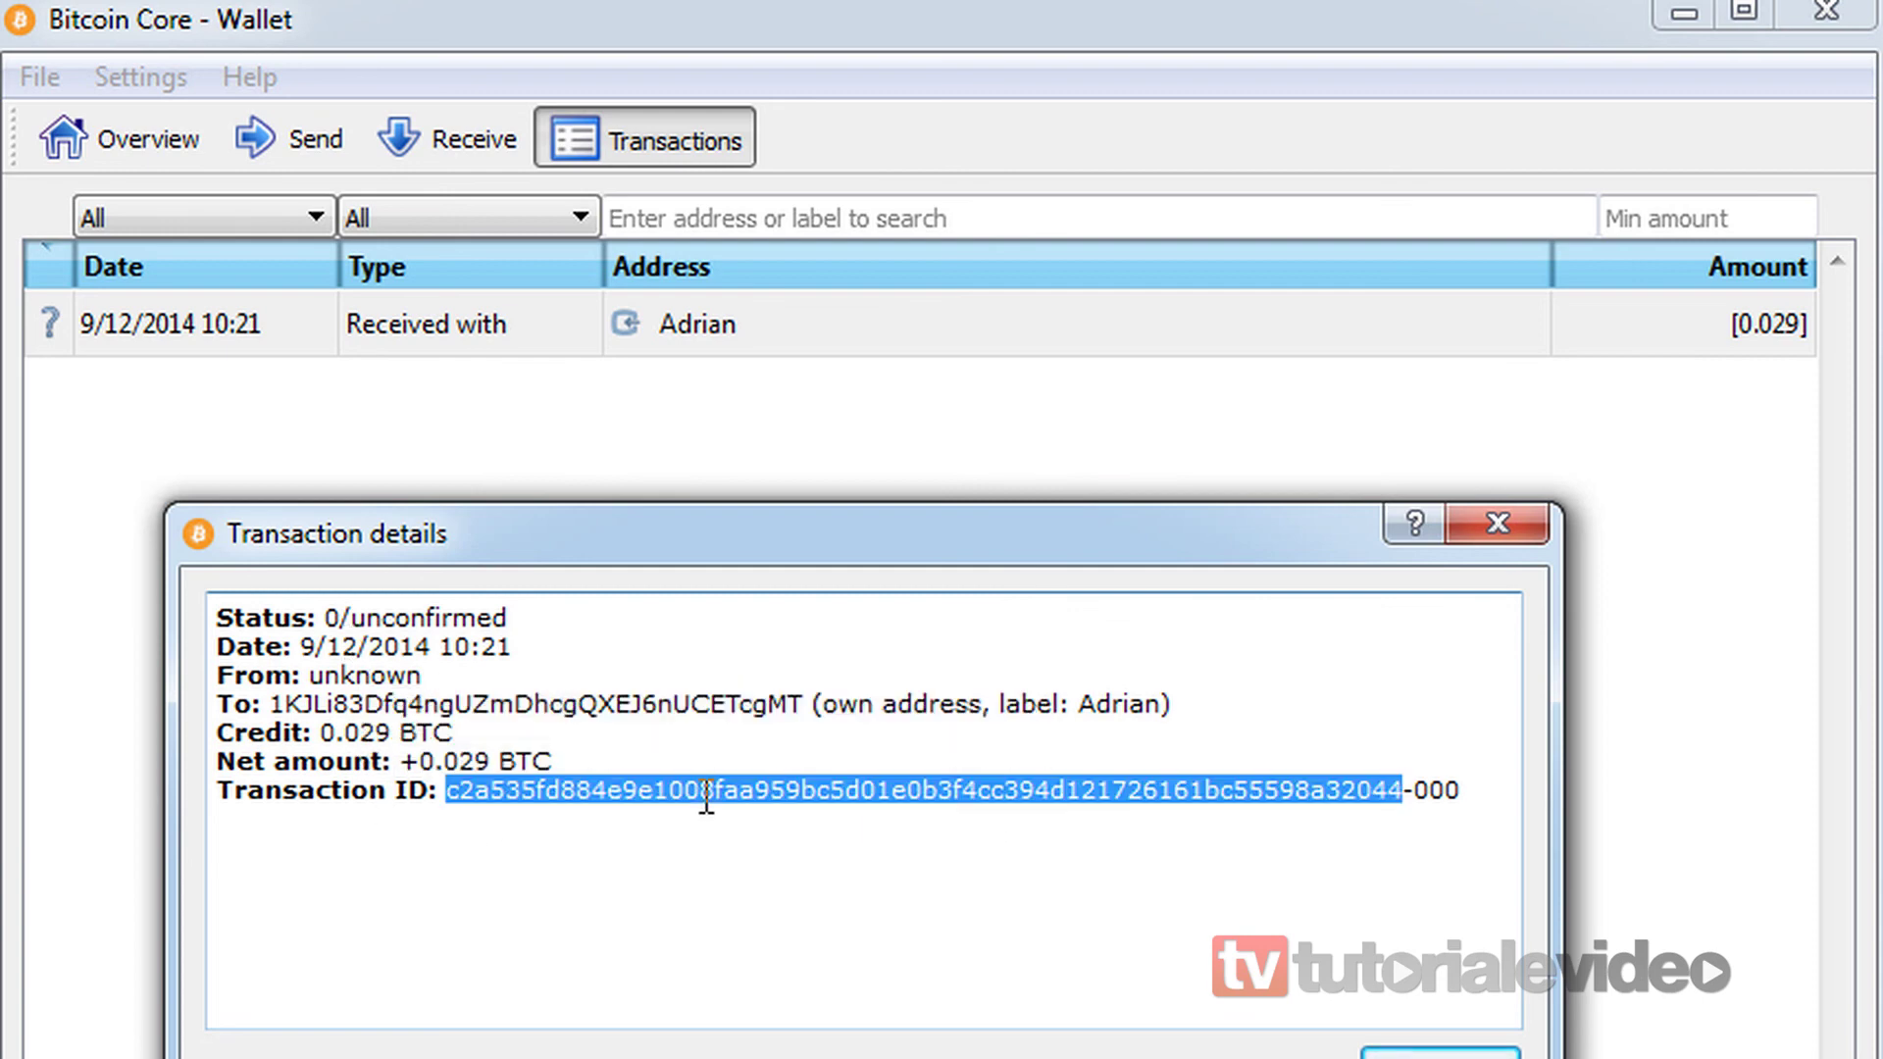
click(706, 795)
drag(534, 624, 500, 643)
click(338, 620)
click(1181, 990)
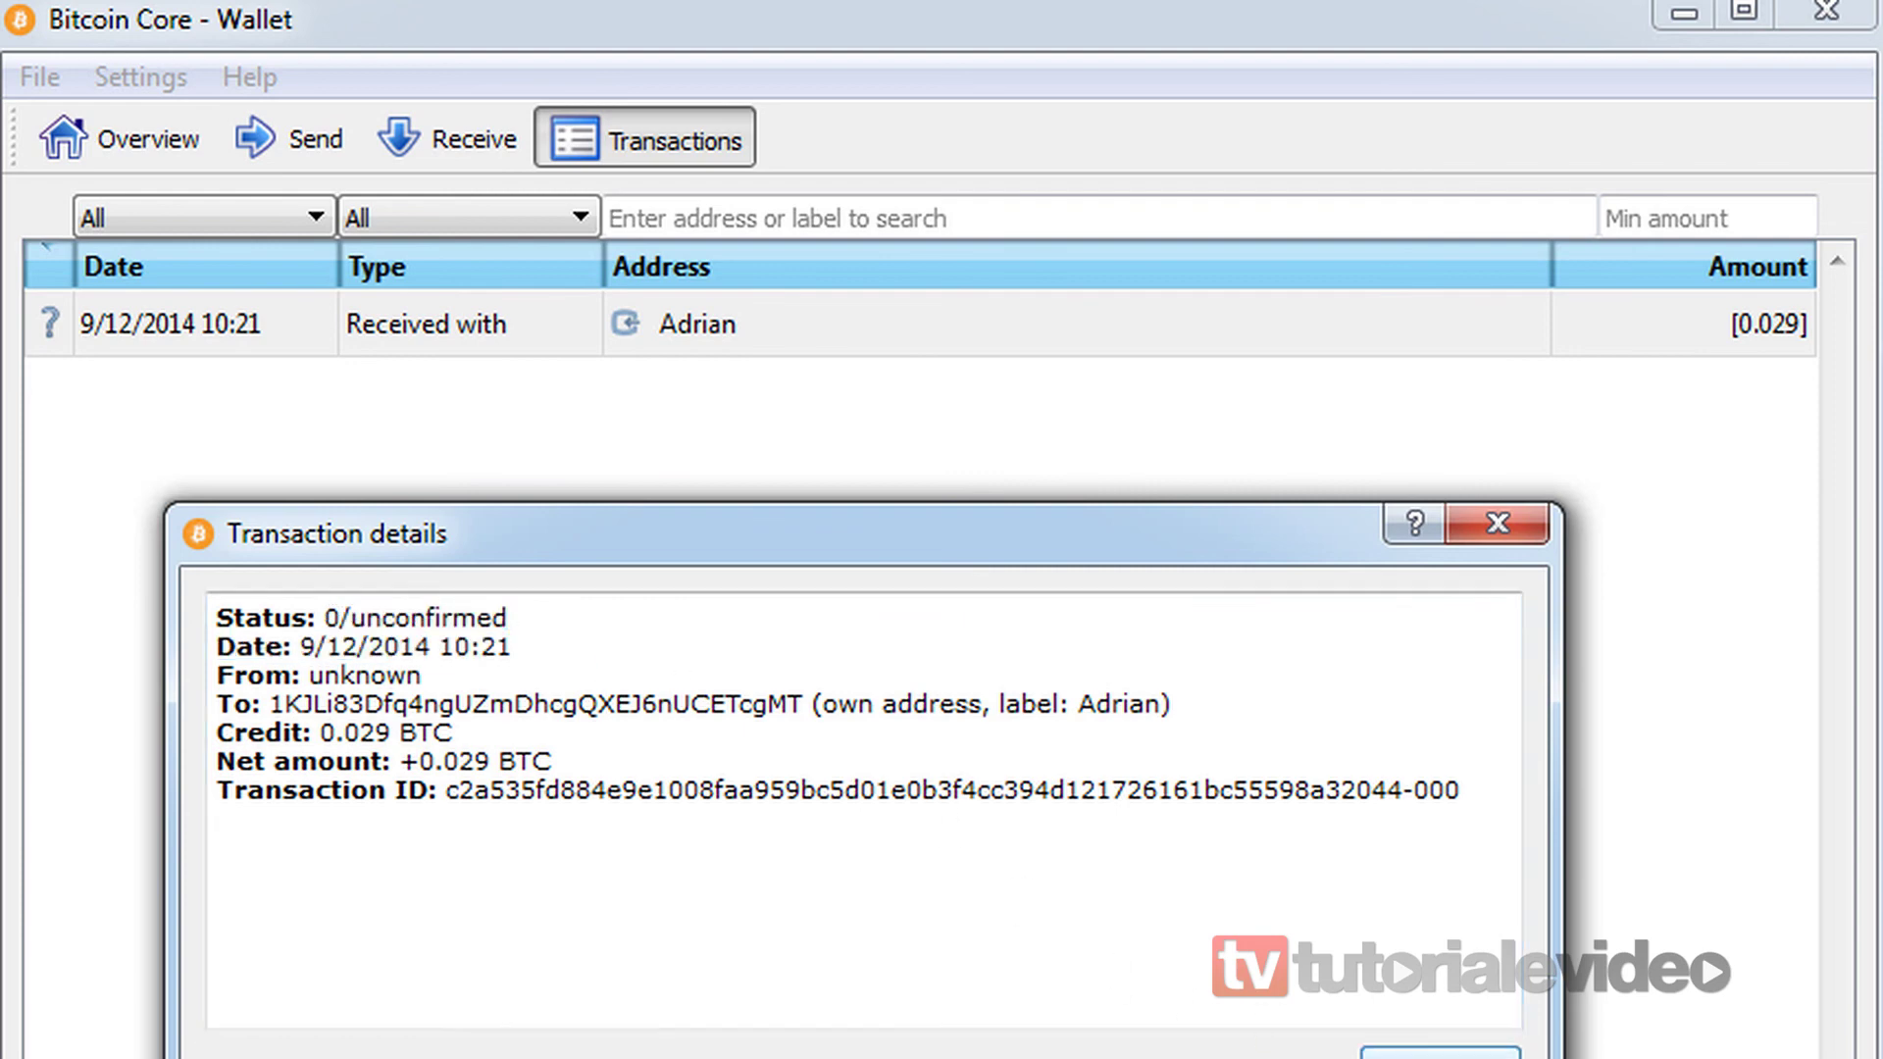
key(Escape)
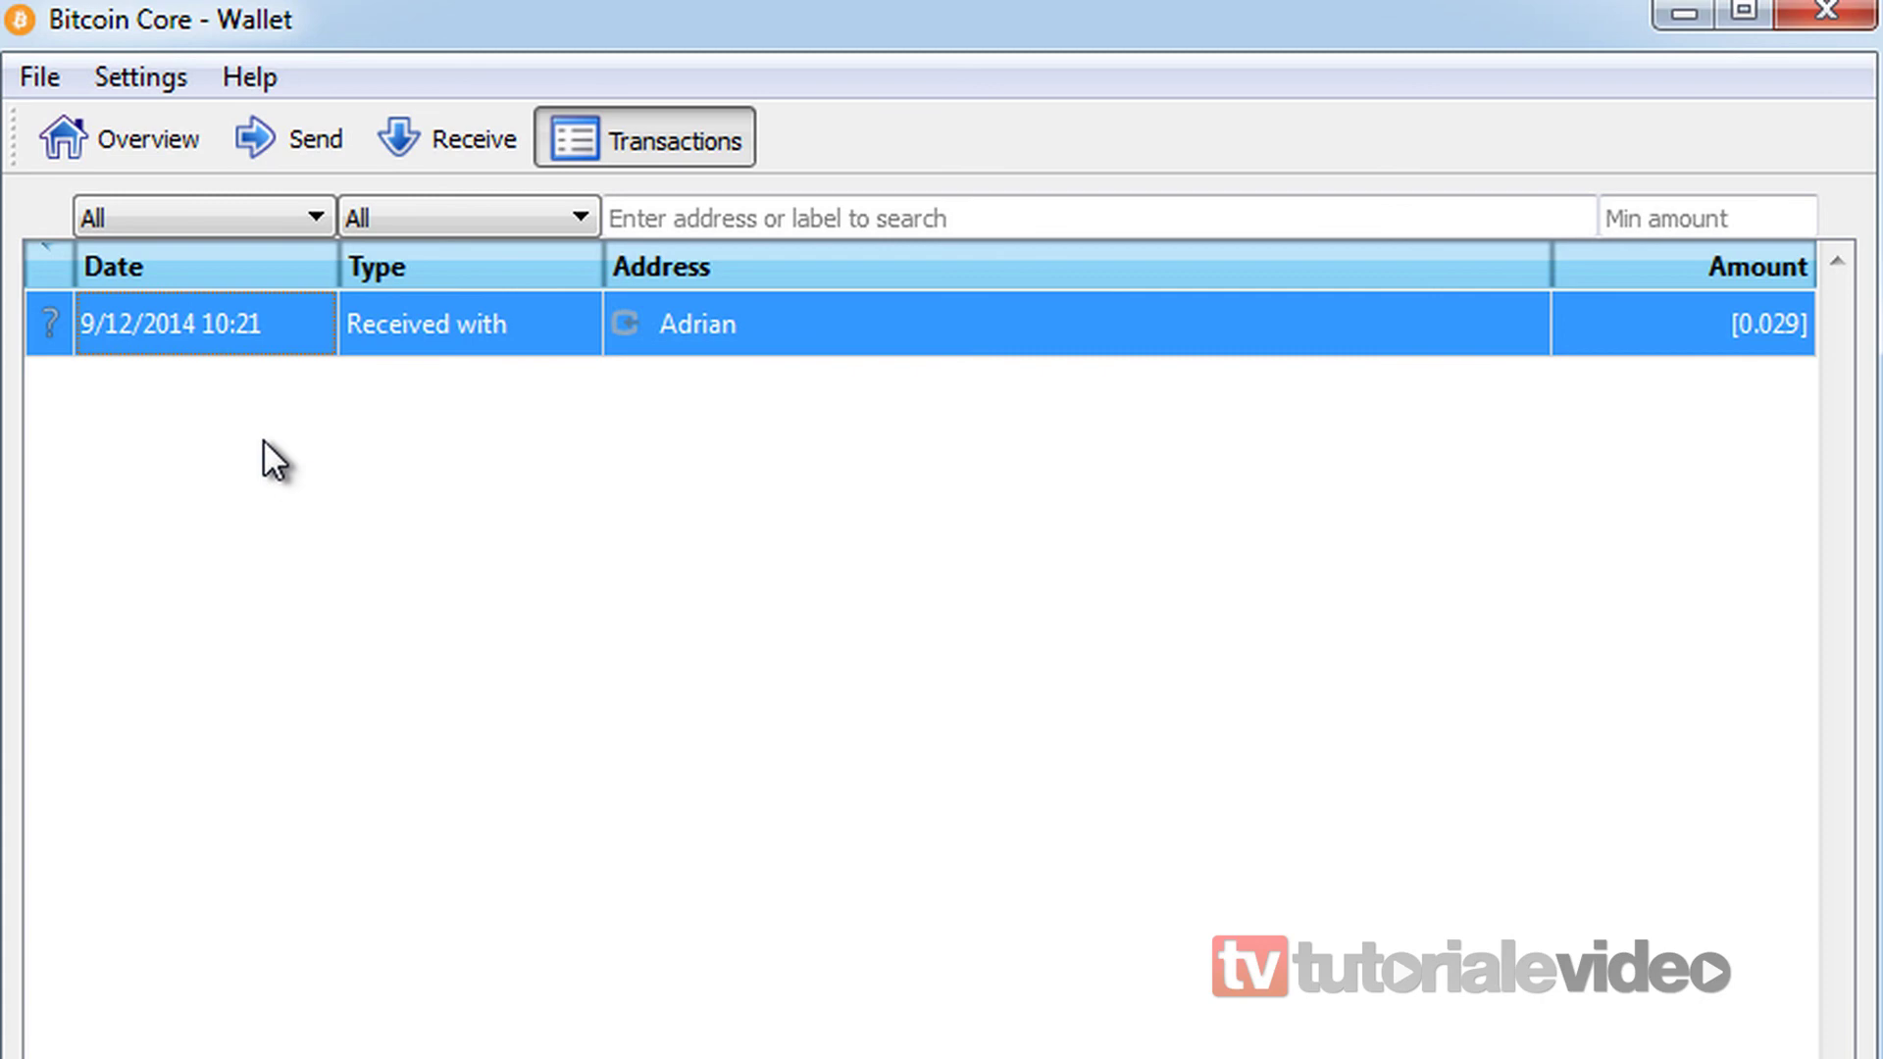
click(147, 139)
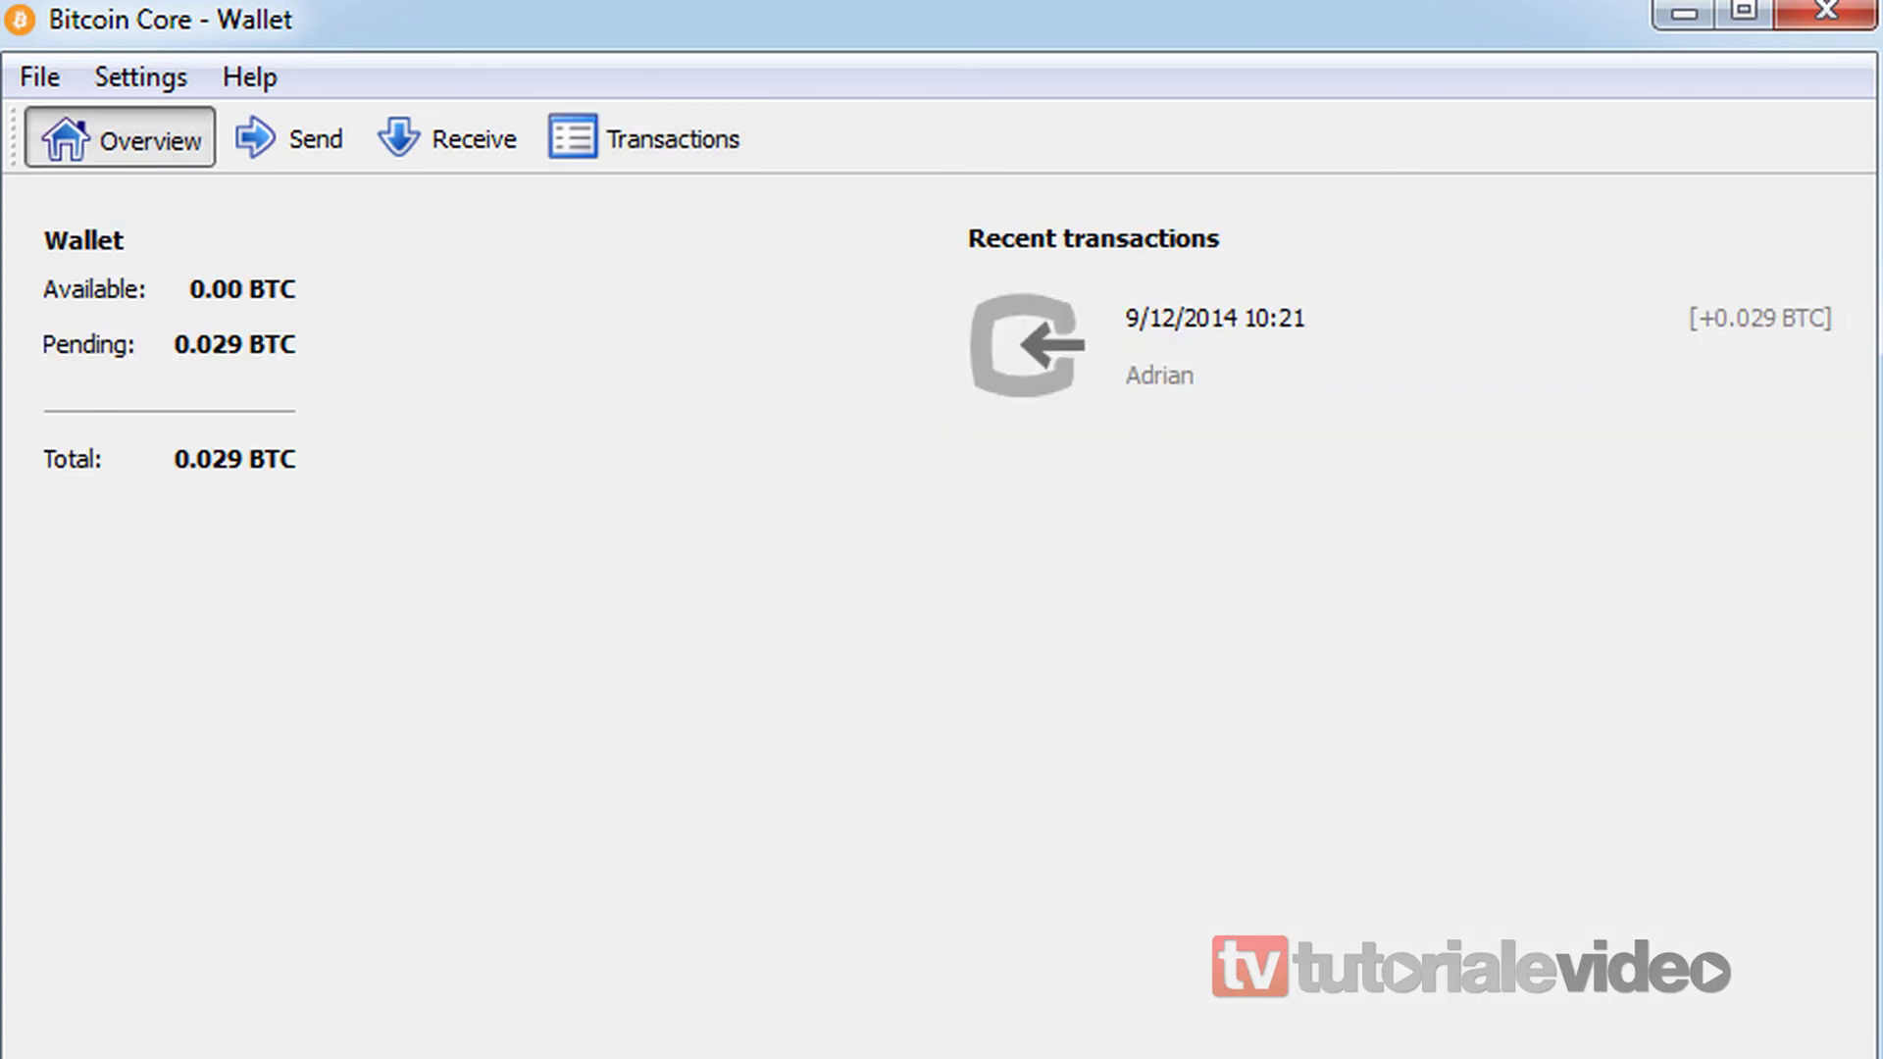